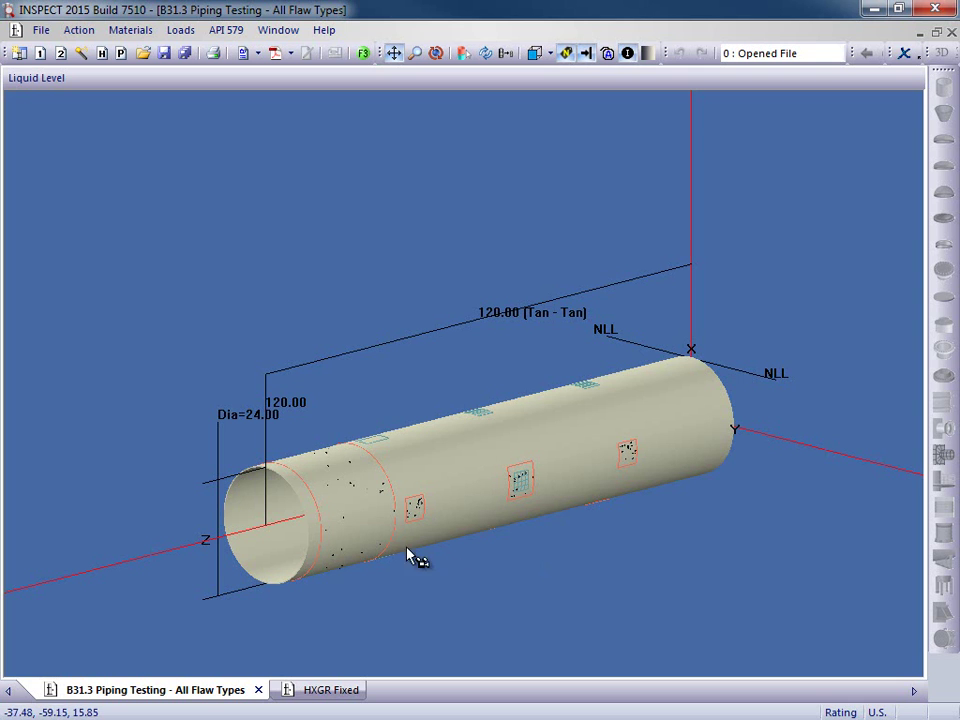
Shift the view of the pipe model and bring up the new-file choices
{"action": "left_click_drag", "start_coordinate": [369, 531], "coordinate": [341, 477]}
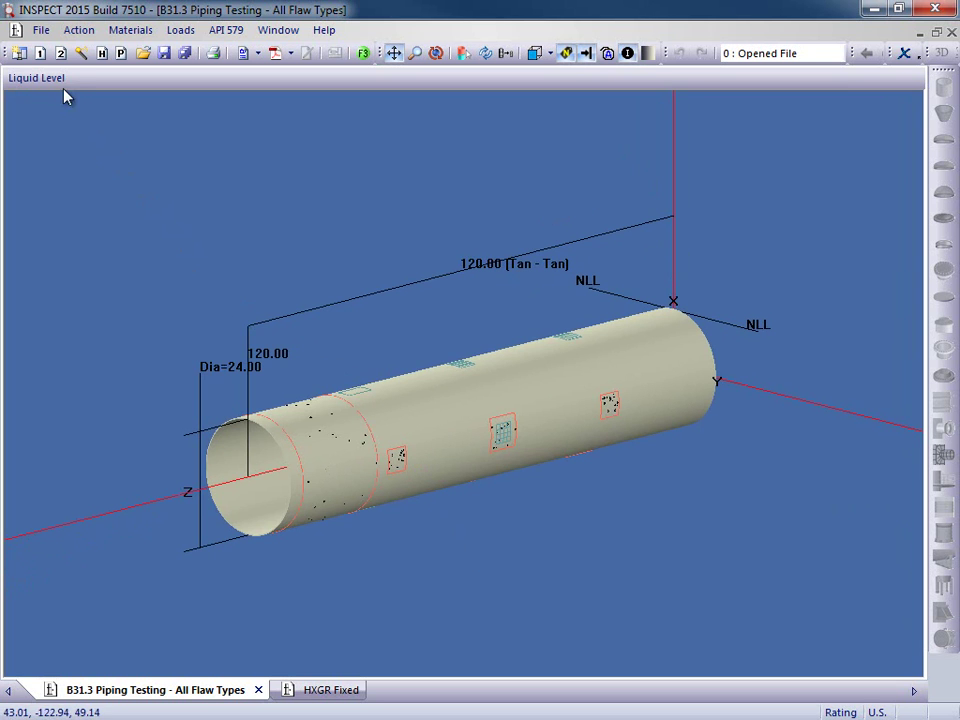
{"action": "left_click", "coordinate": [41, 30]}
Create a new B31.3 piping file, Comp4, keeping A106 B pipe material at 100 psi
{"action": "mouse_move", "coordinate": [44, 53]}
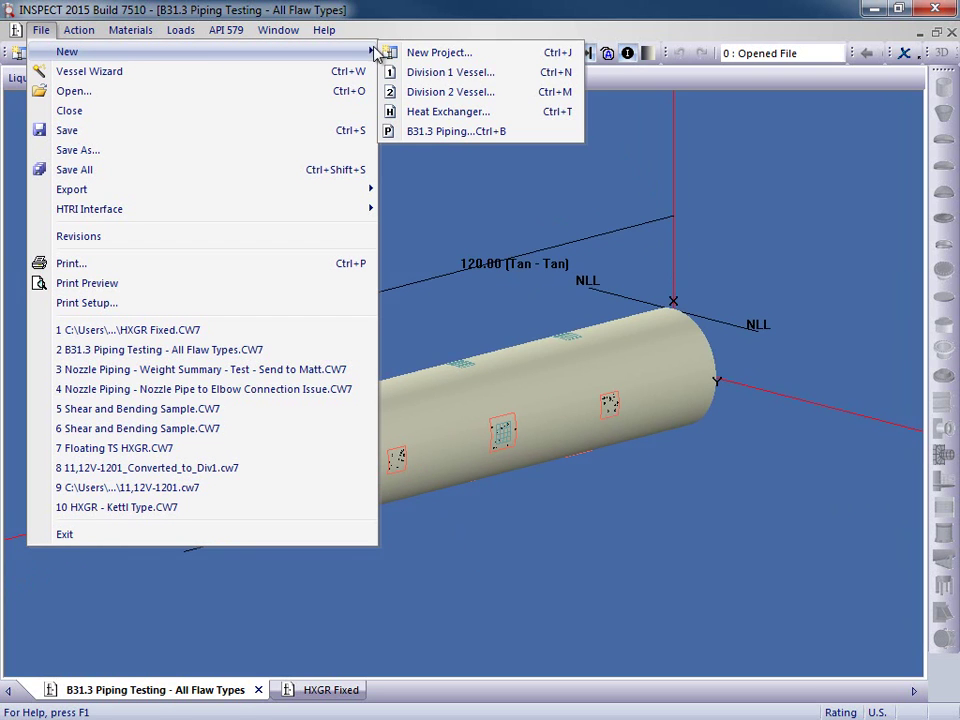
{"action": "left_click", "coordinate": [521, 132]}
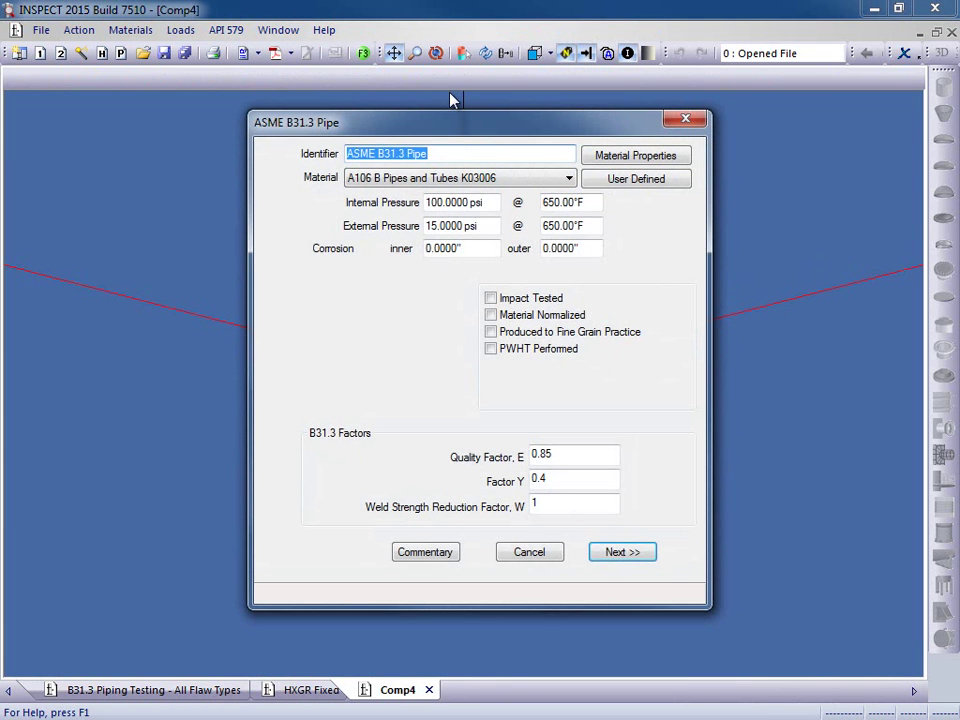
{"action": "left_click", "coordinate": [453, 153]}
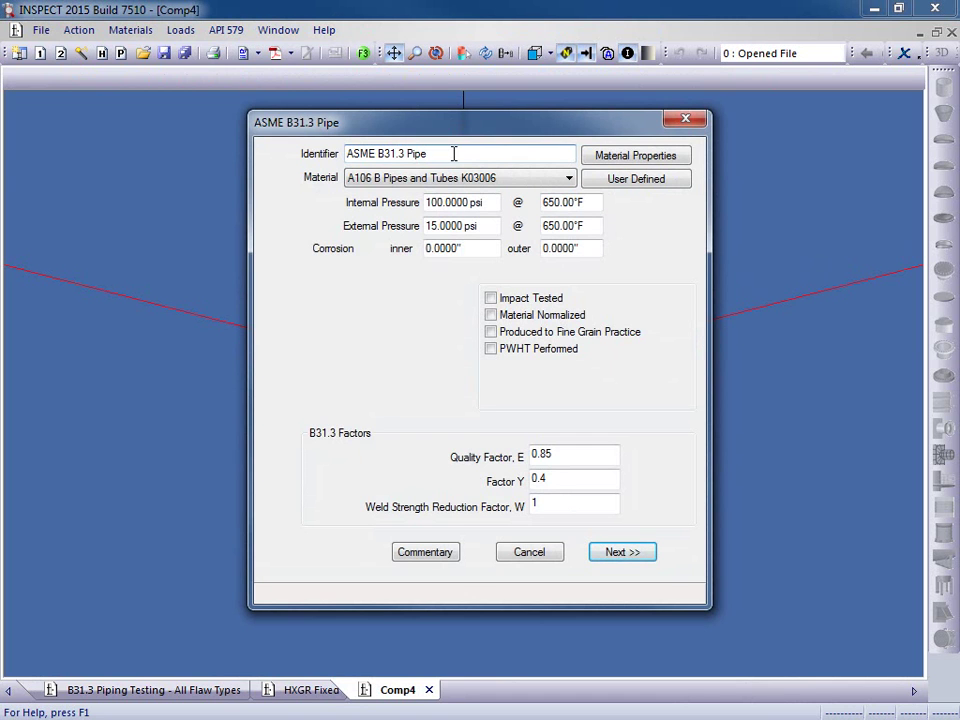
{"action": "left_click", "coordinate": [566, 183]}
{"action": "left_click", "coordinate": [566, 184]}
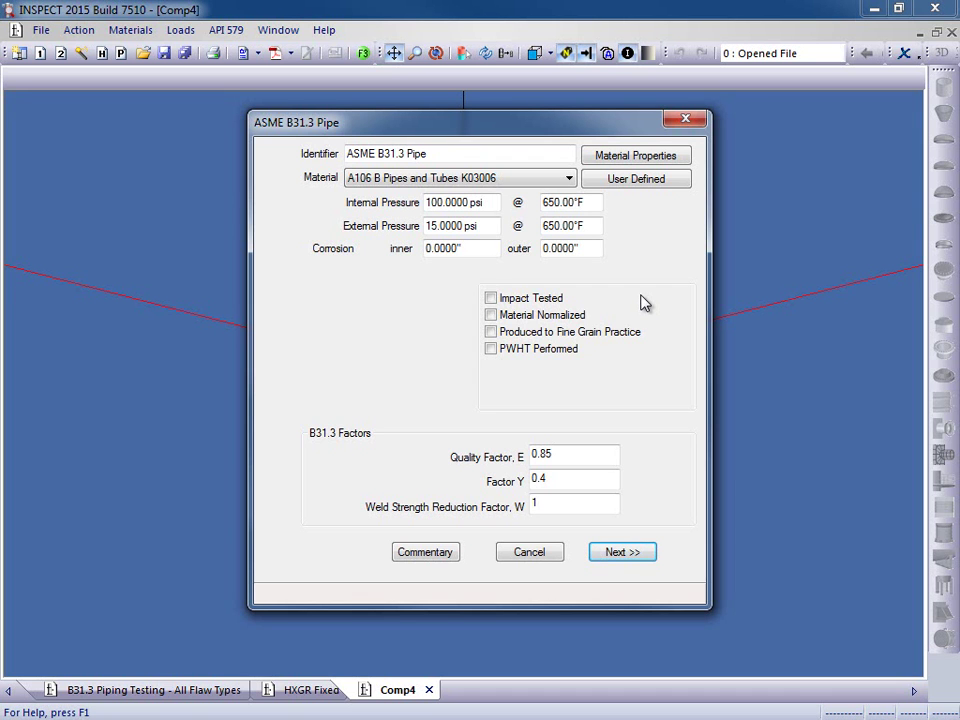
Accept the NPS 6 pipe dimensions (6.63 diameter, 120.00 long, 0.375 thick) and pan down to the new pipe
{"action": "left_click", "coordinate": [634, 558]}
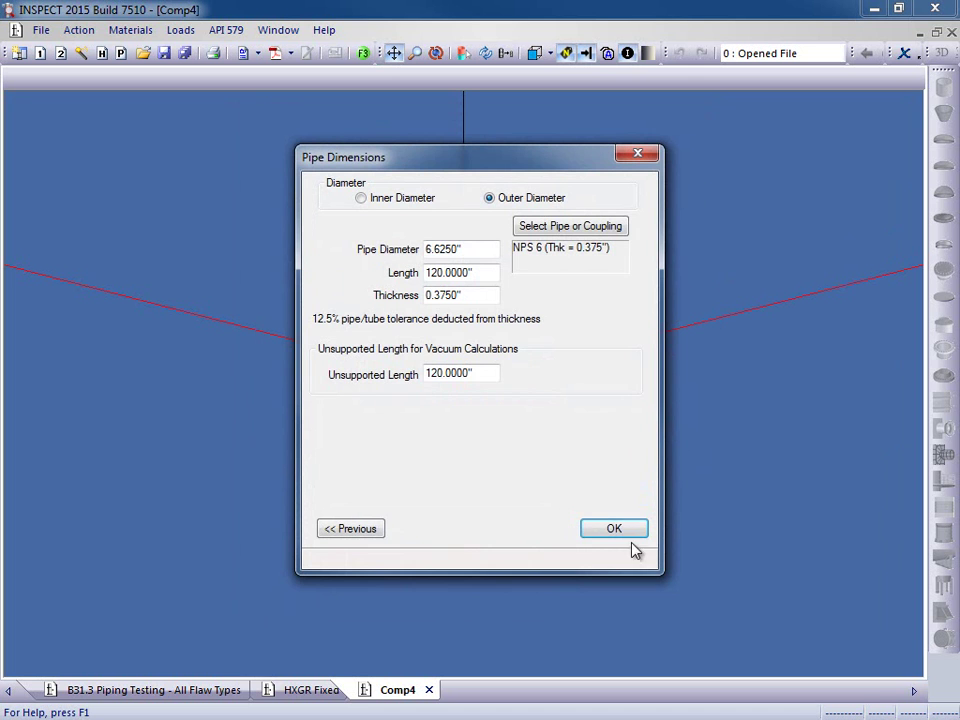
{"action": "left_click", "coordinate": [614, 529]}
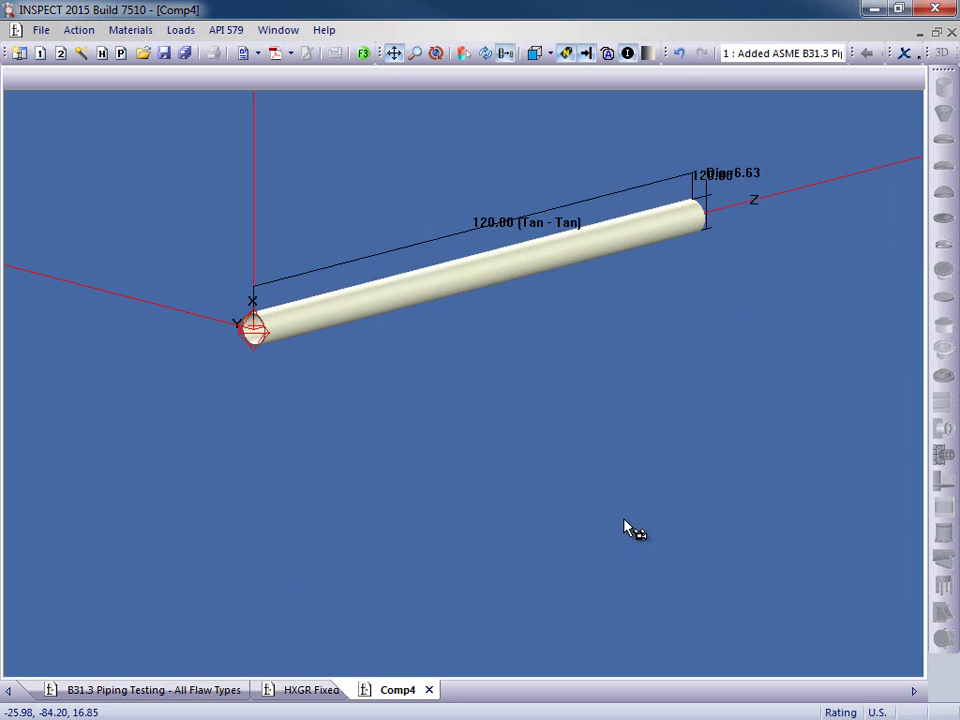
{"action": "left_click_drag", "start_coordinate": [456, 416], "coordinate": [450, 456]}
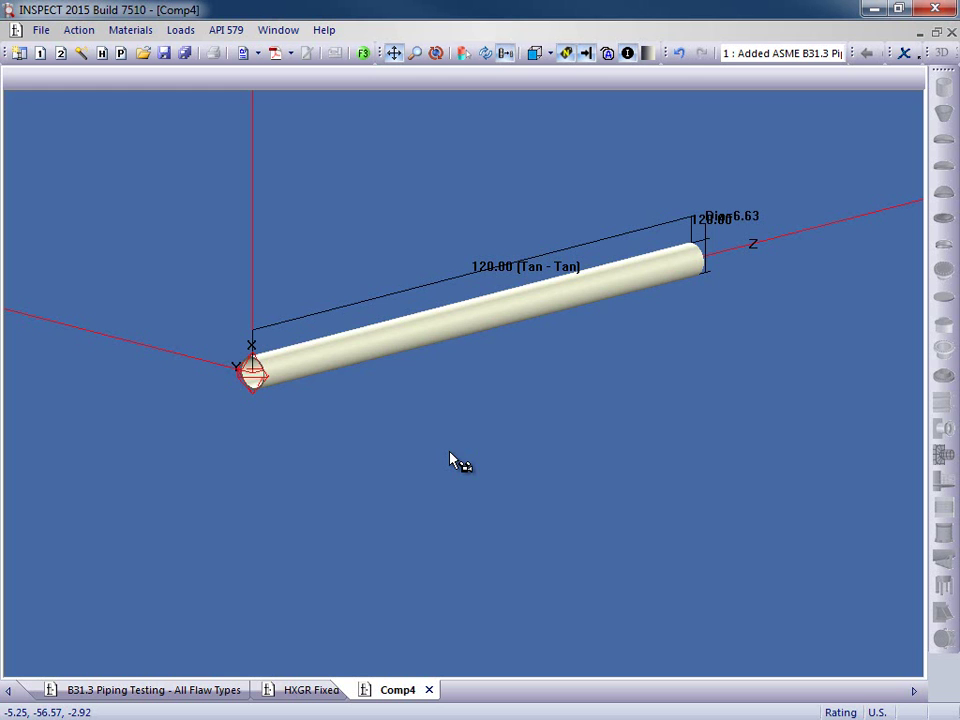
Switch to the B31.3 Piping Testing – All Flaw Types file and perform its code calculations
{"action": "left_click", "coordinate": [199, 697]}
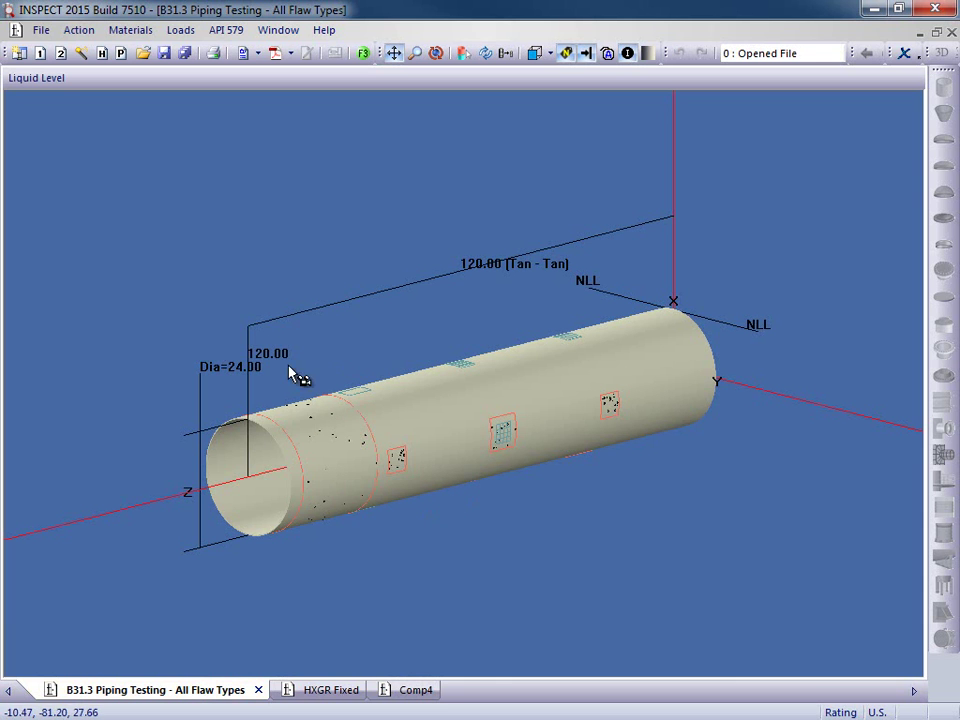
{"action": "left_click", "coordinate": [80, 30]}
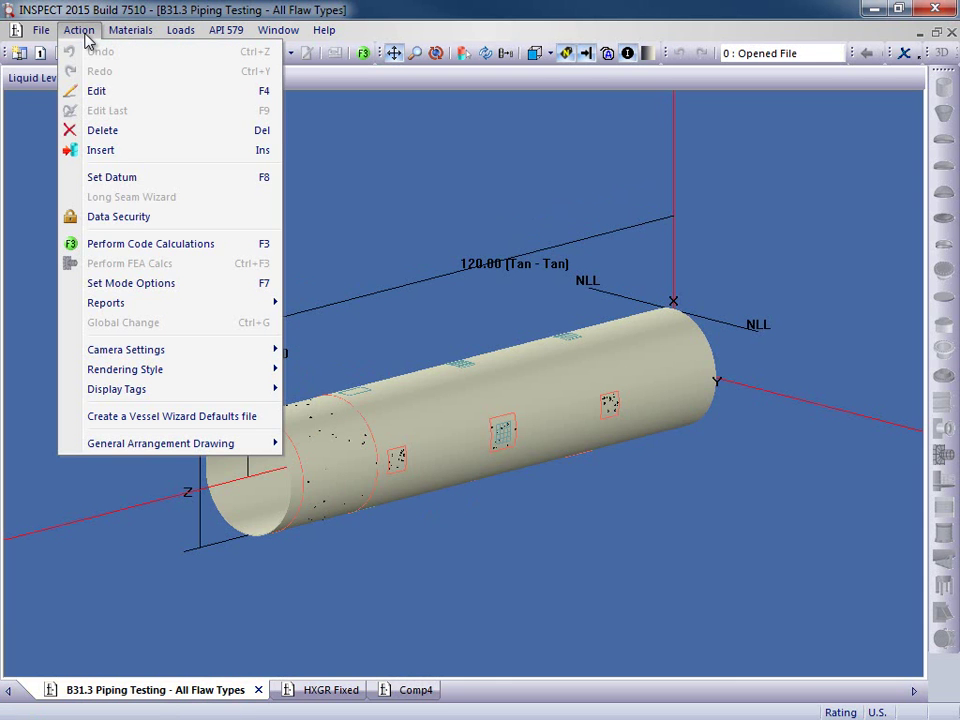
{"action": "left_click", "coordinate": [238, 251]}
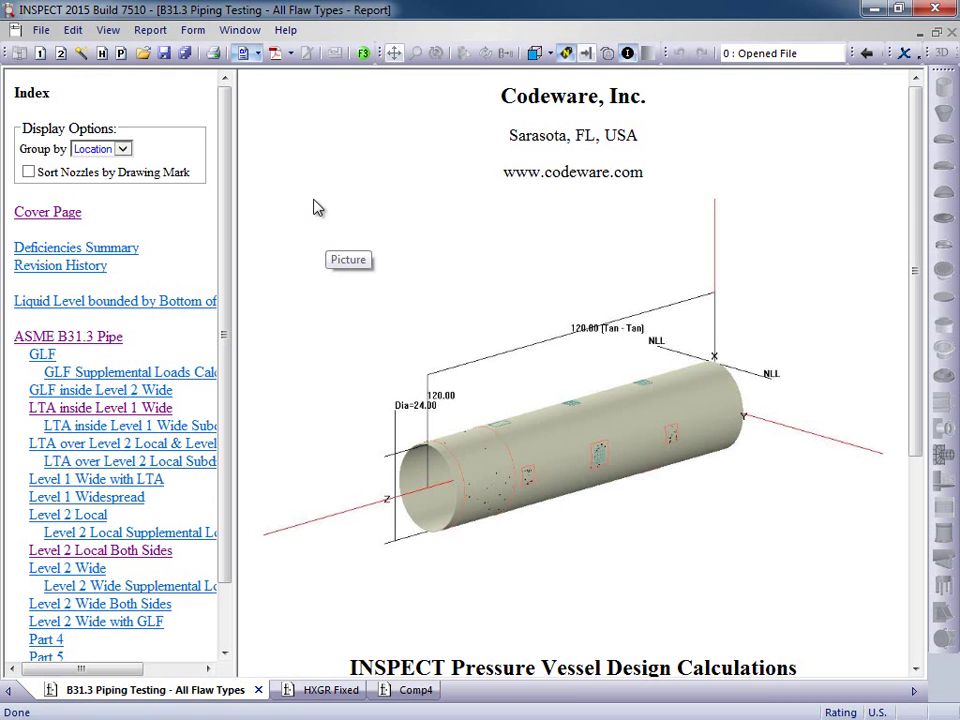
Widen the report index and read through the ASME B31.3 Pipe design thickness calculations
{"action": "mouse_move", "coordinate": [233, 216]}
{"action": "left_mouse_down"}
{"action": "mouse_move", "coordinate": [315, 225]}
{"action": "mouse_move", "coordinate": [228, 238]}
{"action": "left_mouse_up"}
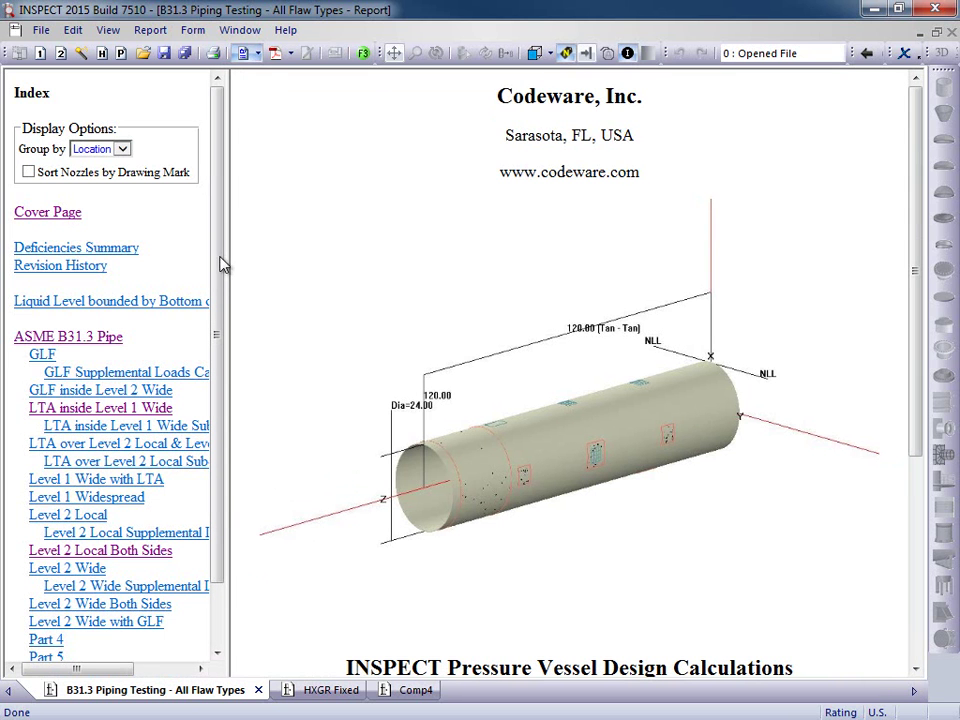
{"action": "left_click", "coordinate": [70, 338]}
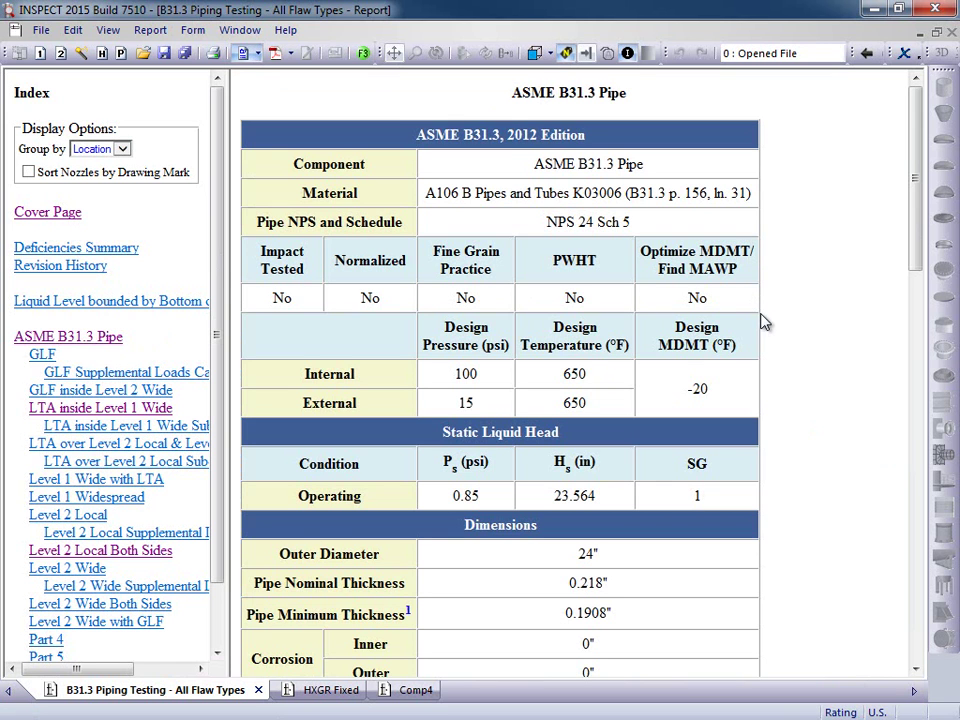
{"action": "scroll", "coordinate": [805, 356], "scroll_direction": "down", "scroll_amount": 5}
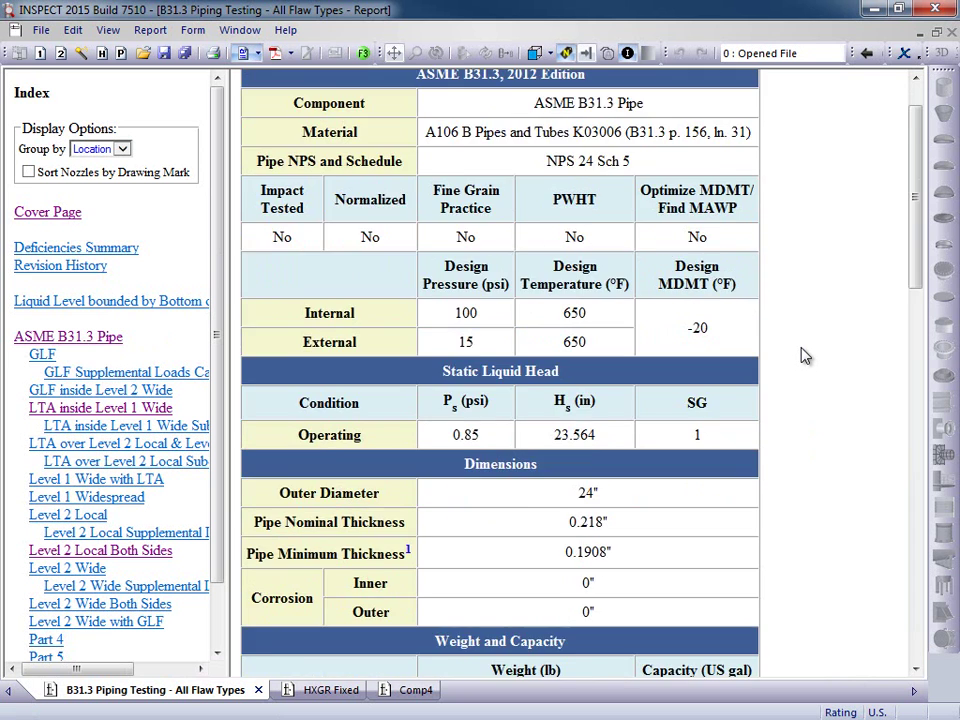
{"action": "scroll", "coordinate": [805, 356], "scroll_direction": "down", "scroll_amount": 9}
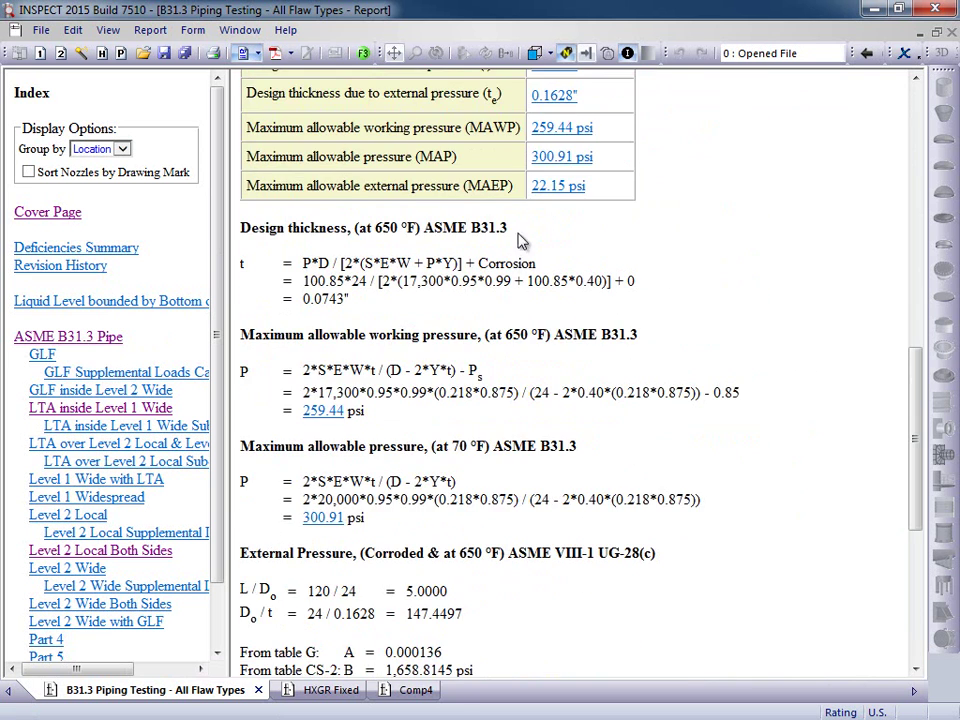
{"action": "left_click_drag", "start_coordinate": [508, 228], "coordinate": [424, 228]}
{"action": "scroll", "coordinate": [748, 364], "scroll_direction": "down", "scroll_amount": 3}
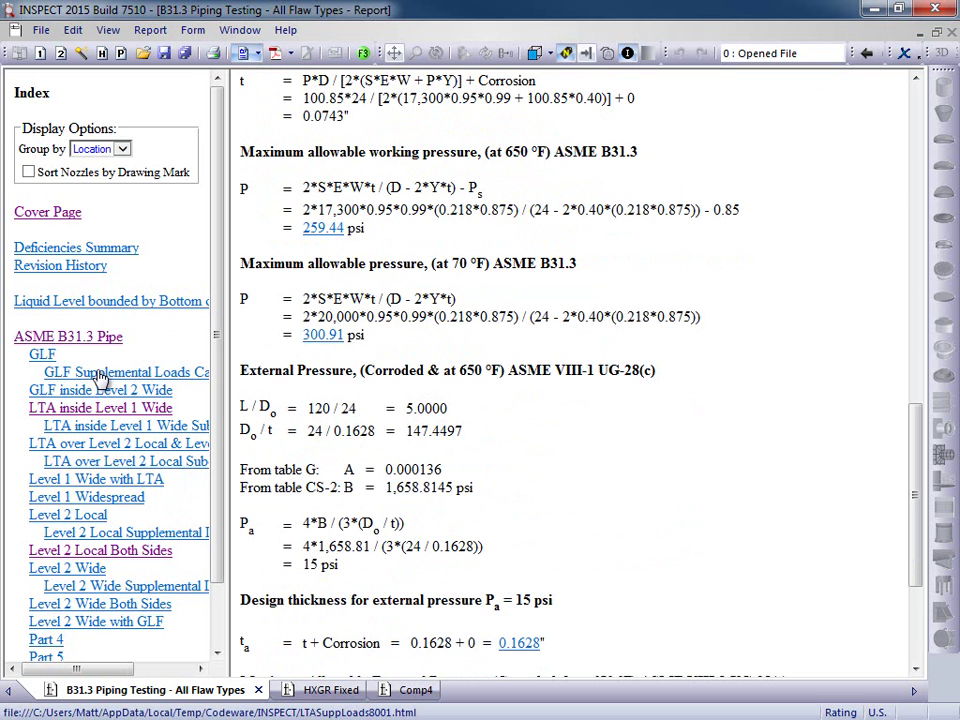
Jump to the GLF Supplemental Loads calculations and scroll through Fxa and Table 5.3 results
{"action": "left_click_drag", "start_coordinate": [226, 368], "coordinate": [205, 378]}
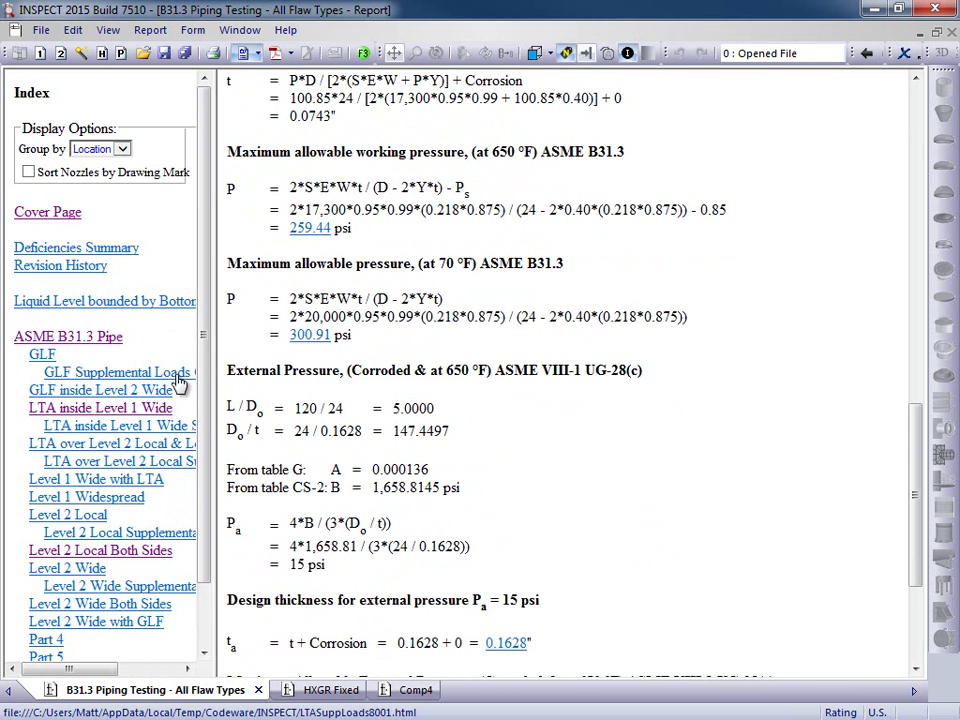
{"action": "left_click", "coordinate": [181, 380]}
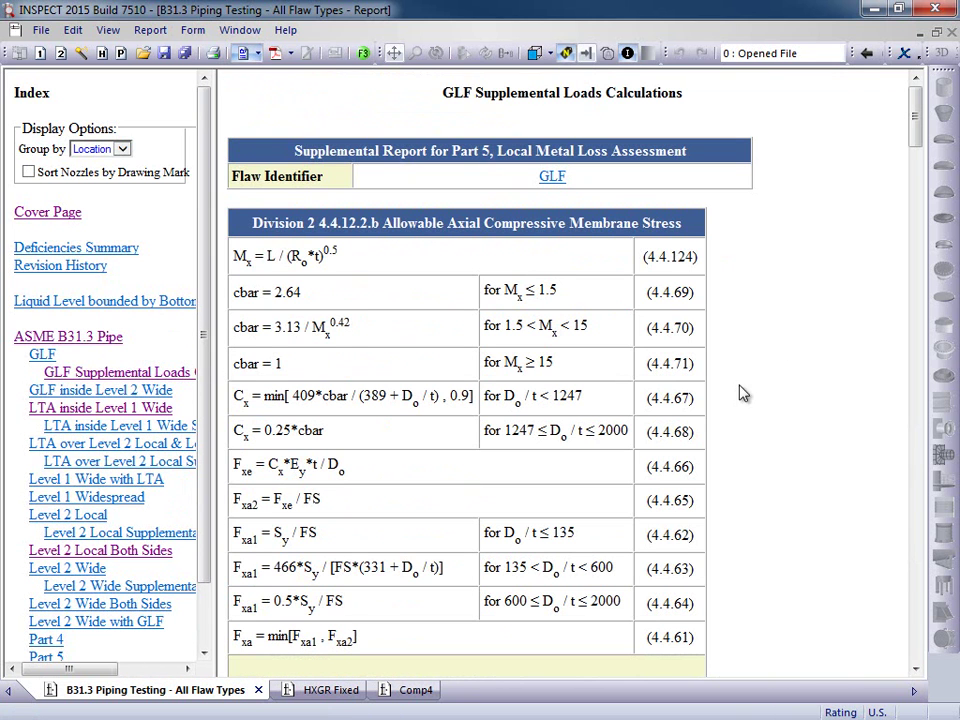
{"action": "scroll", "coordinate": [776, 382], "scroll_direction": "down", "scroll_amount": 4}
{"action": "scroll", "coordinate": [770, 379], "scroll_direction": "down", "scroll_amount": 5}
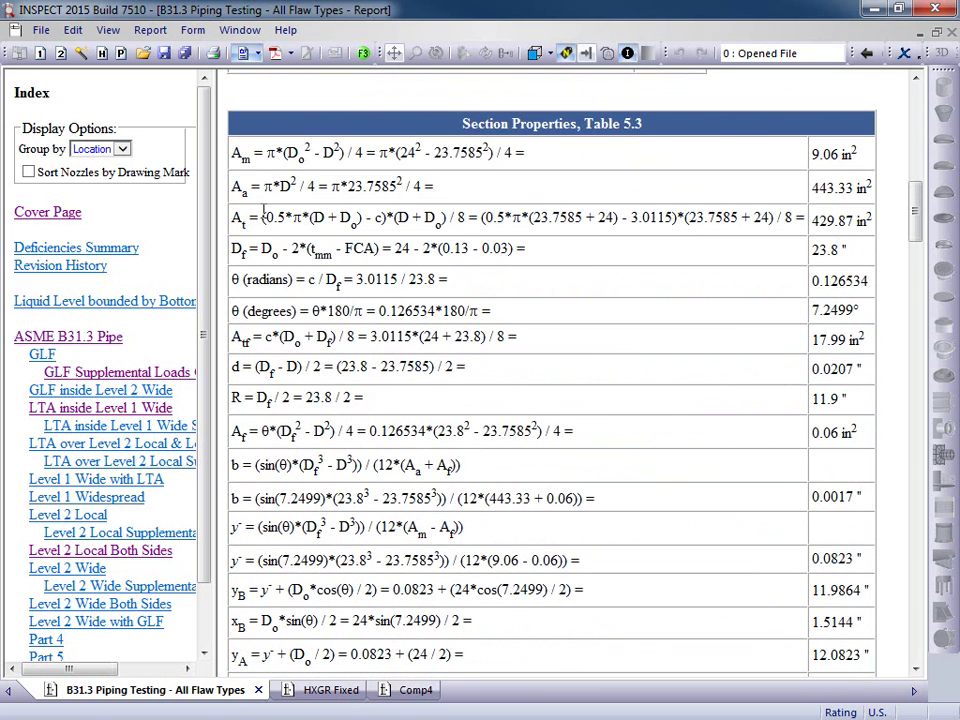
Close the report, return to the HXGR Fixed heat exchanger model and pick nozzle N1
{"action": "left_click", "coordinate": [243, 55]}
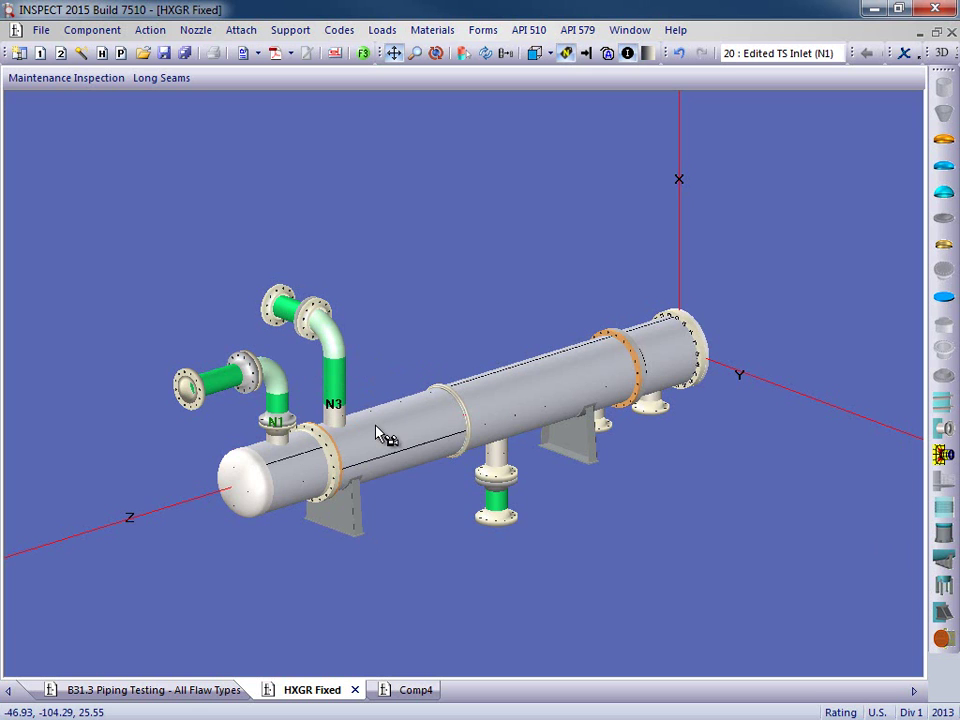
{"action": "left_click", "coordinate": [283, 432]}
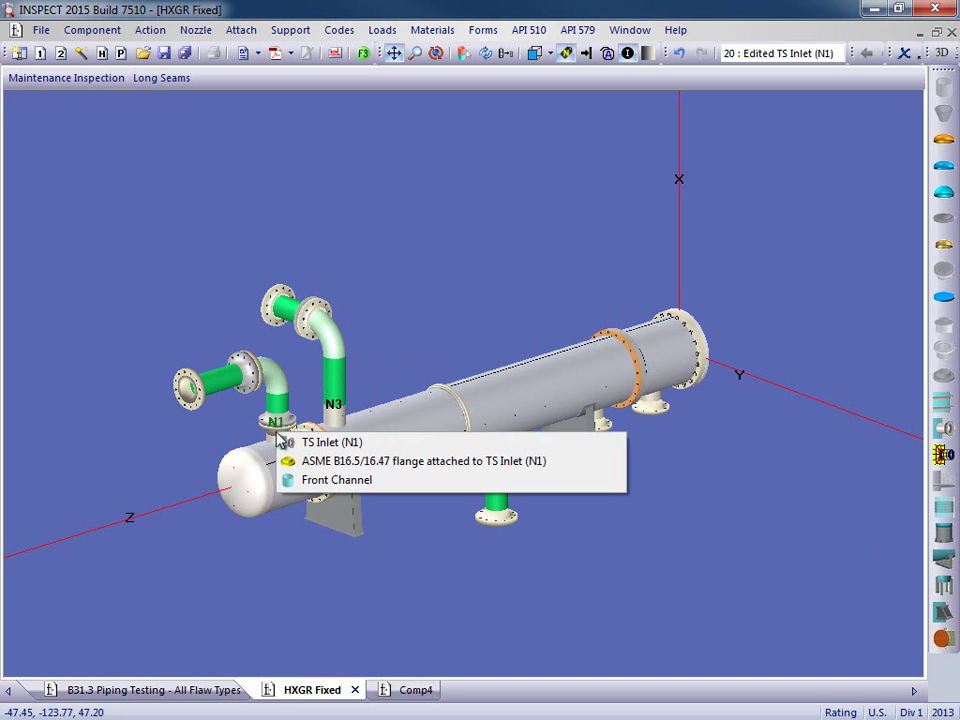
Edit the TS Inlet (N1) nozzle and continue to its Type 2 reinforcement page
{"action": "left_click", "coordinate": [397, 451]}
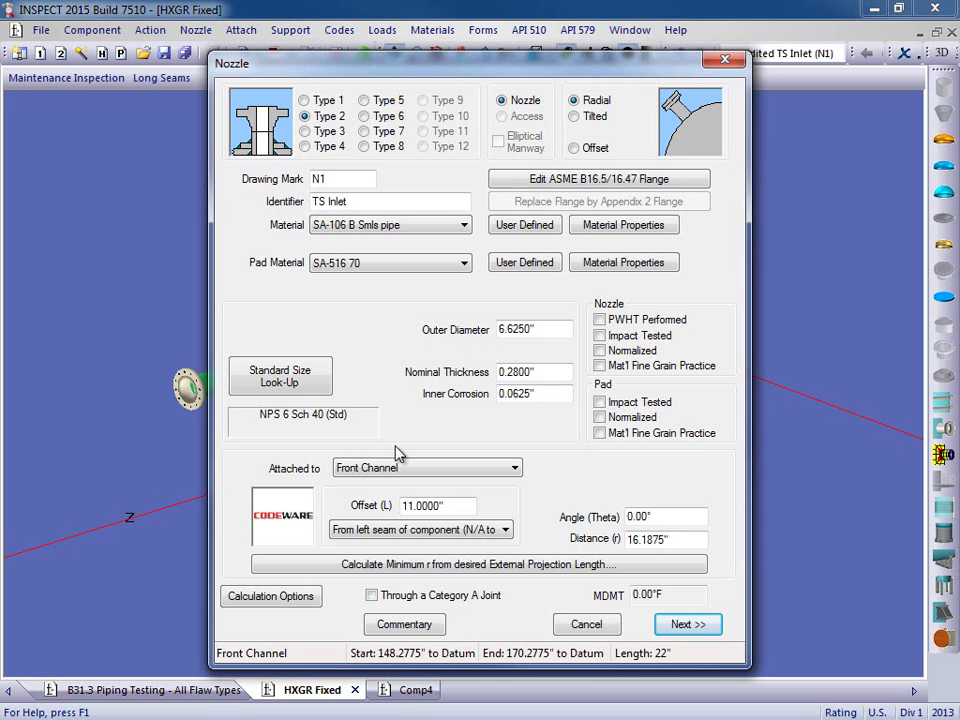
{"action": "left_click", "coordinate": [688, 625]}
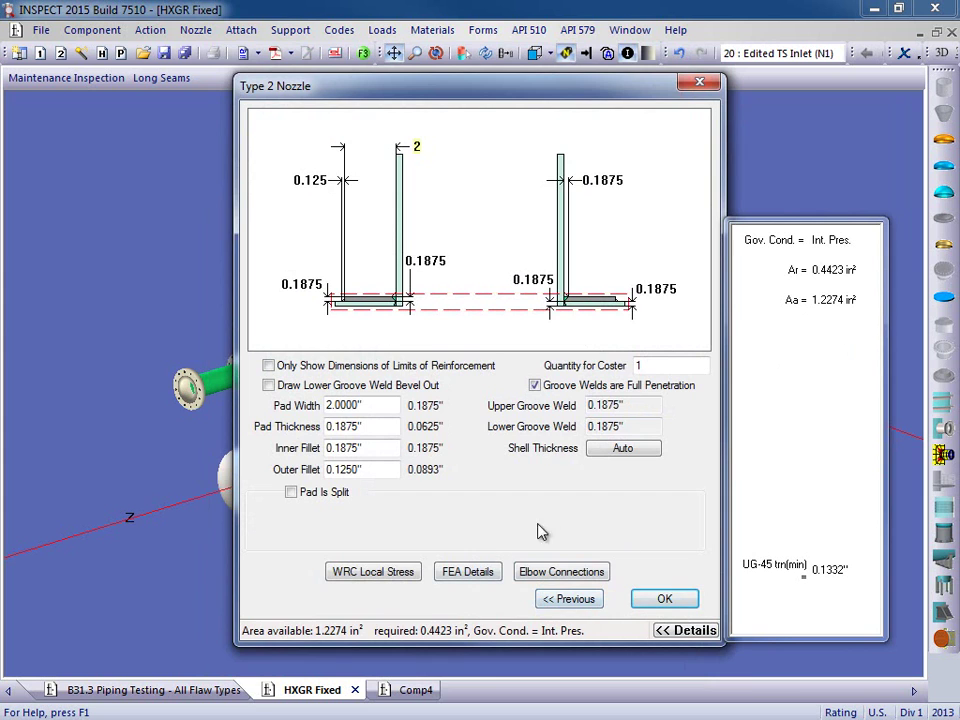
Open N1's Elbow Connections settings and shift that window to the left
{"action": "left_click", "coordinate": [586, 574]}
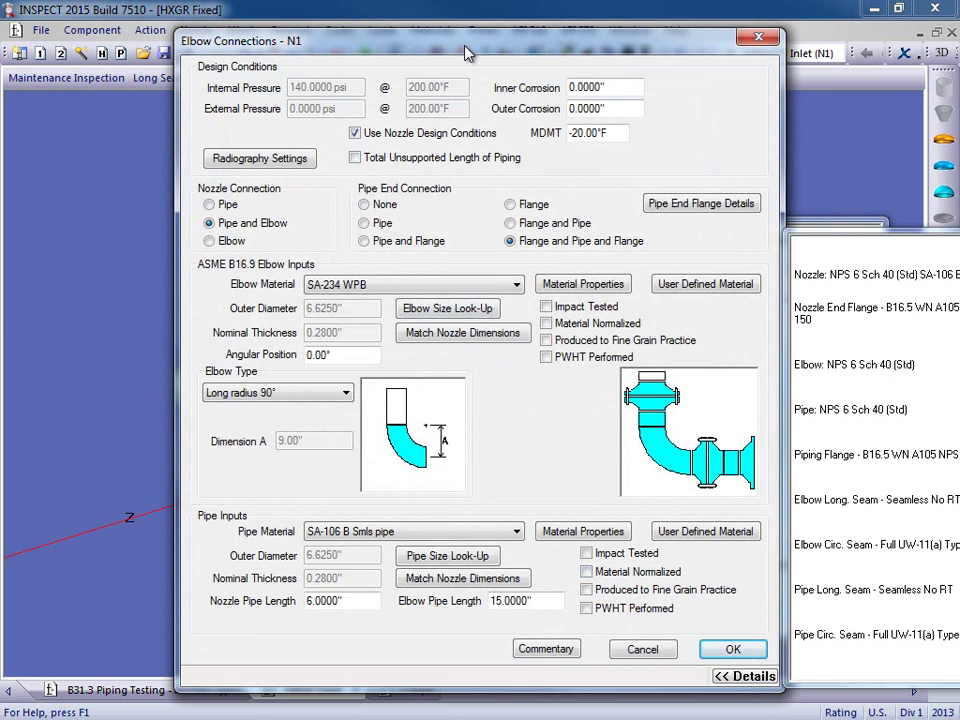
{"action": "mouse_move", "coordinate": [346, 35]}
{"action": "left_mouse_down"}
{"action": "mouse_move", "coordinate": [267, 42]}
{"action": "mouse_move", "coordinate": [222, 33]}
{"action": "mouse_move", "coordinate": [350, 37]}
{"action": "left_mouse_up"}
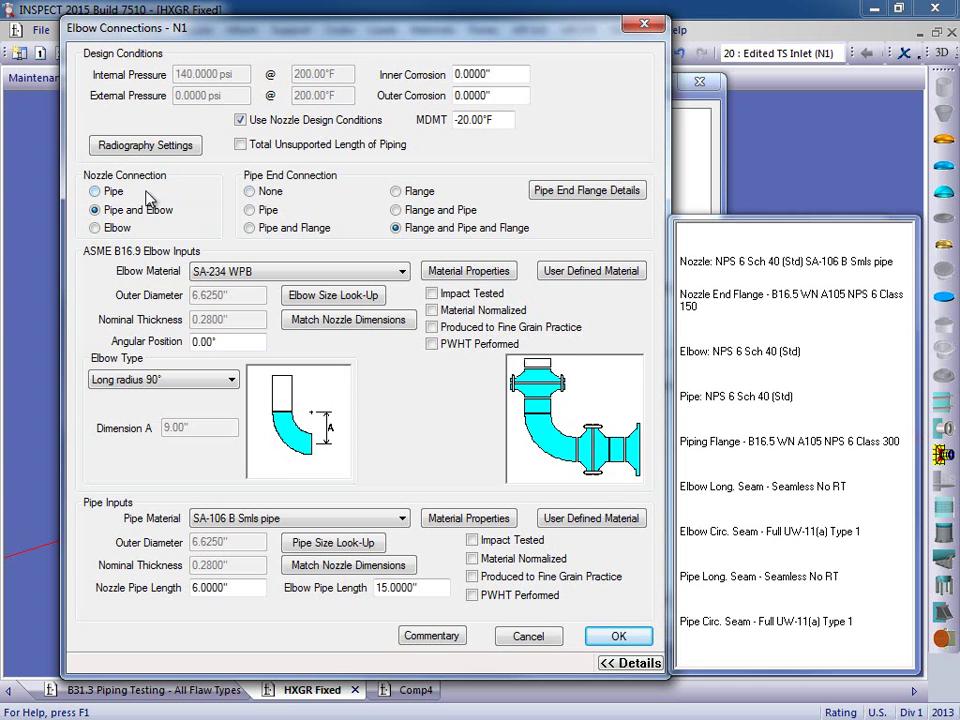
Set N1's connection to Elbow, ending in flange, 15.0000-long SA-106 B pipe and Class 300 flange
{"action": "left_click", "coordinate": [95, 191]}
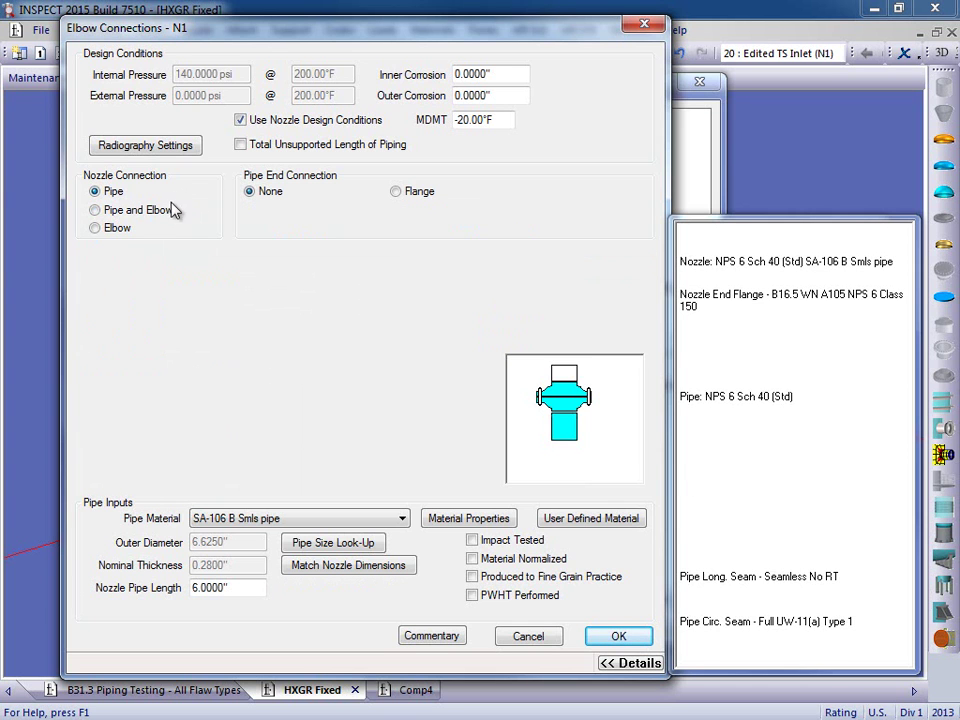
{"action": "left_click", "coordinate": [154, 210]}
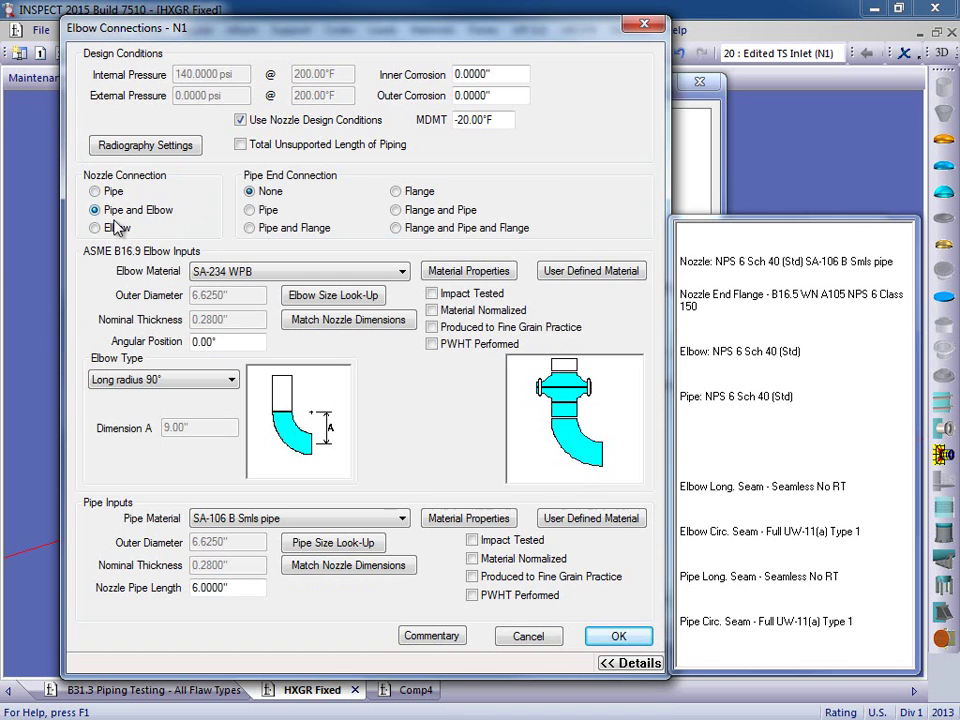
{"action": "left_click", "coordinate": [108, 228]}
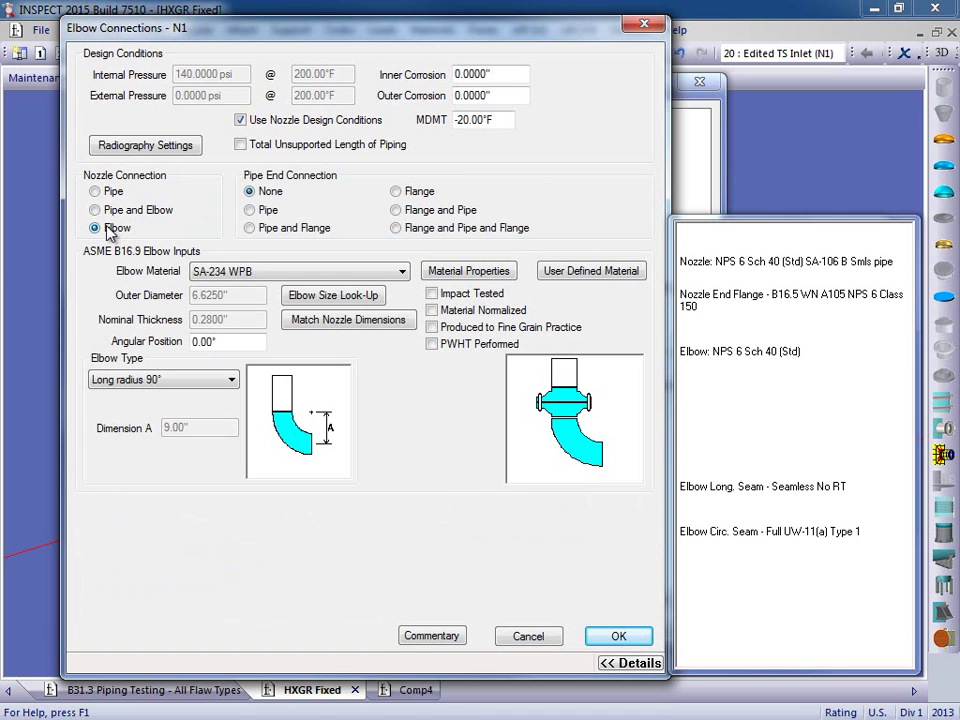
{"action": "left_click", "coordinate": [266, 212]}
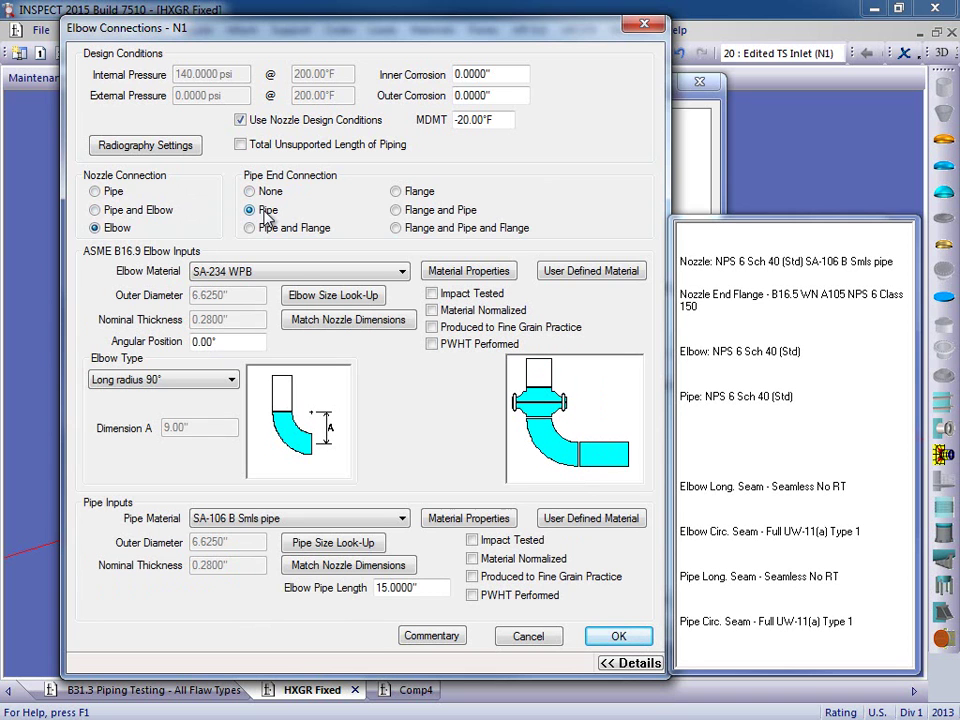
{"action": "left_click", "coordinate": [322, 228]}
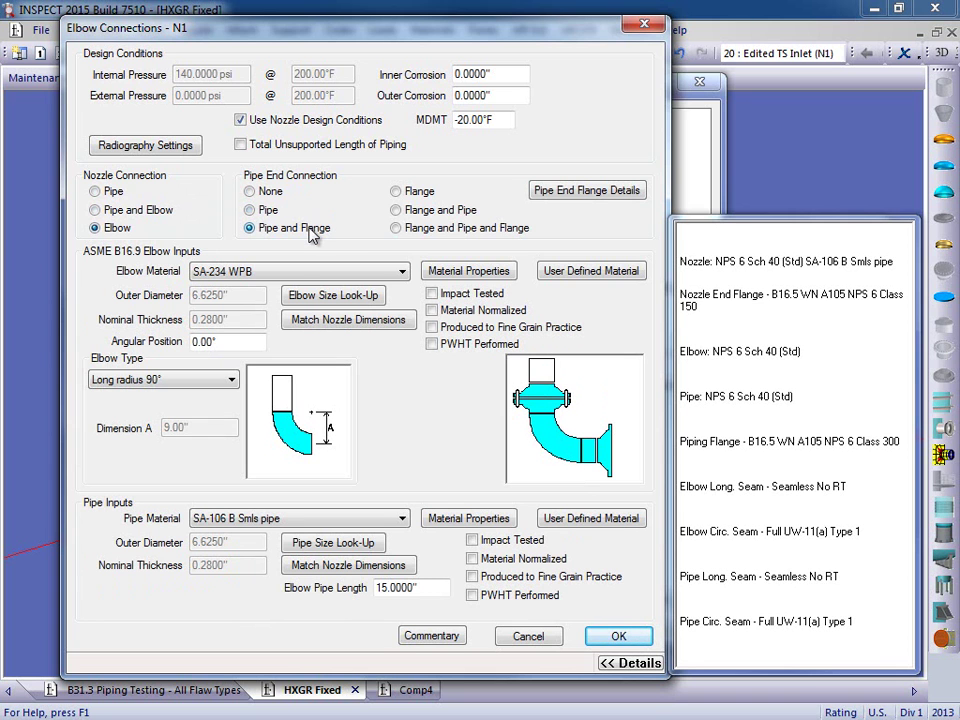
{"action": "left_click", "coordinate": [421, 190]}
{"action": "left_click", "coordinate": [418, 212]}
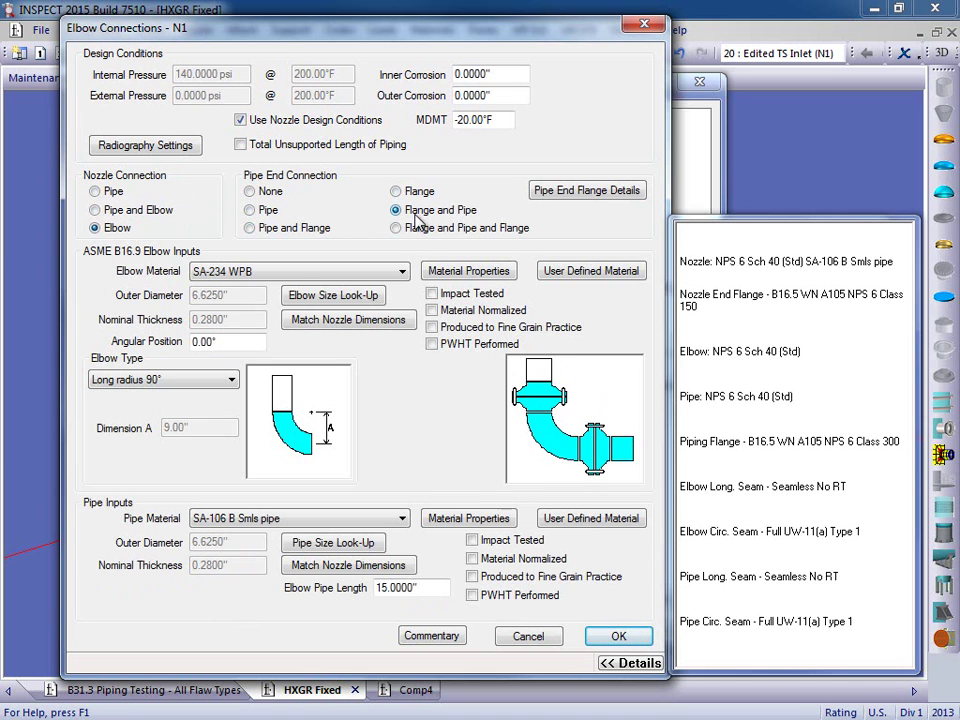
{"action": "left_click", "coordinate": [420, 230]}
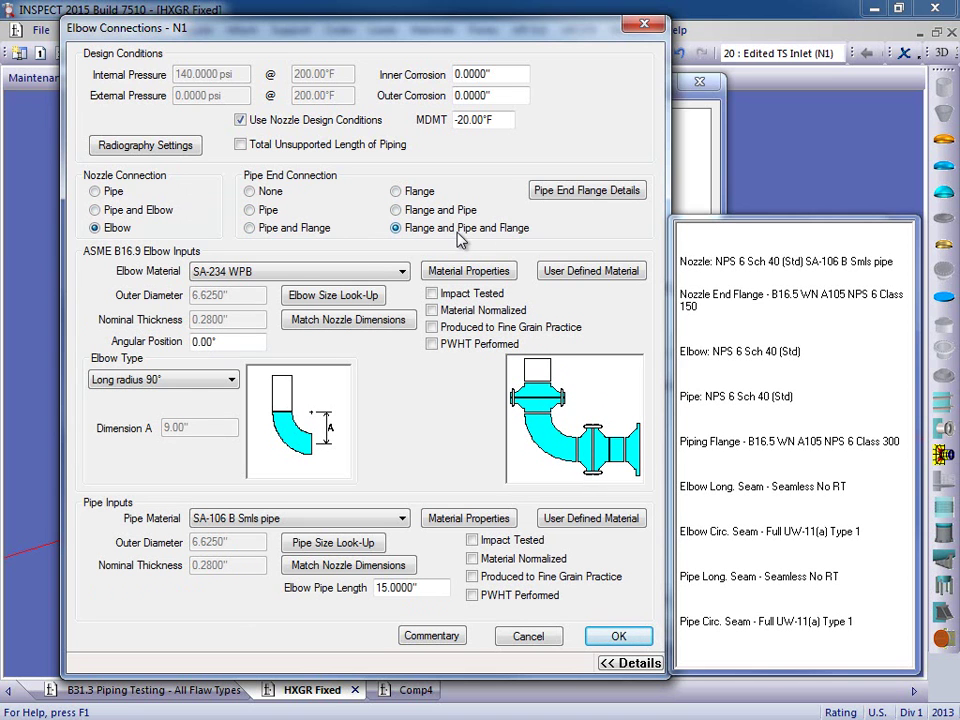
{"action": "left_click", "coordinate": [399, 274]}
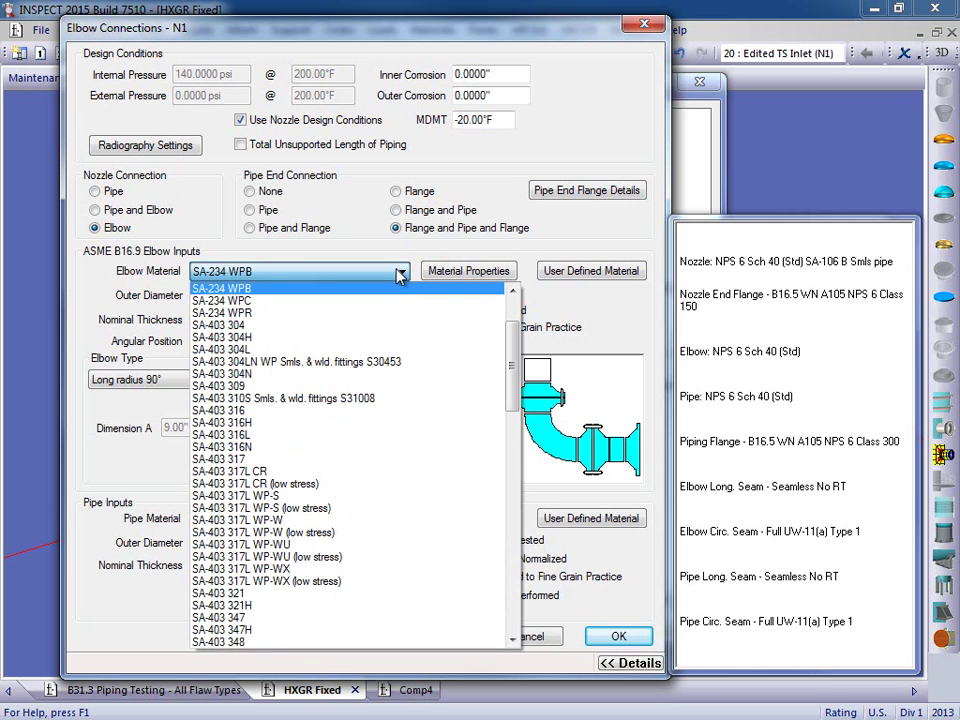
{"action": "left_click", "coordinate": [399, 274]}
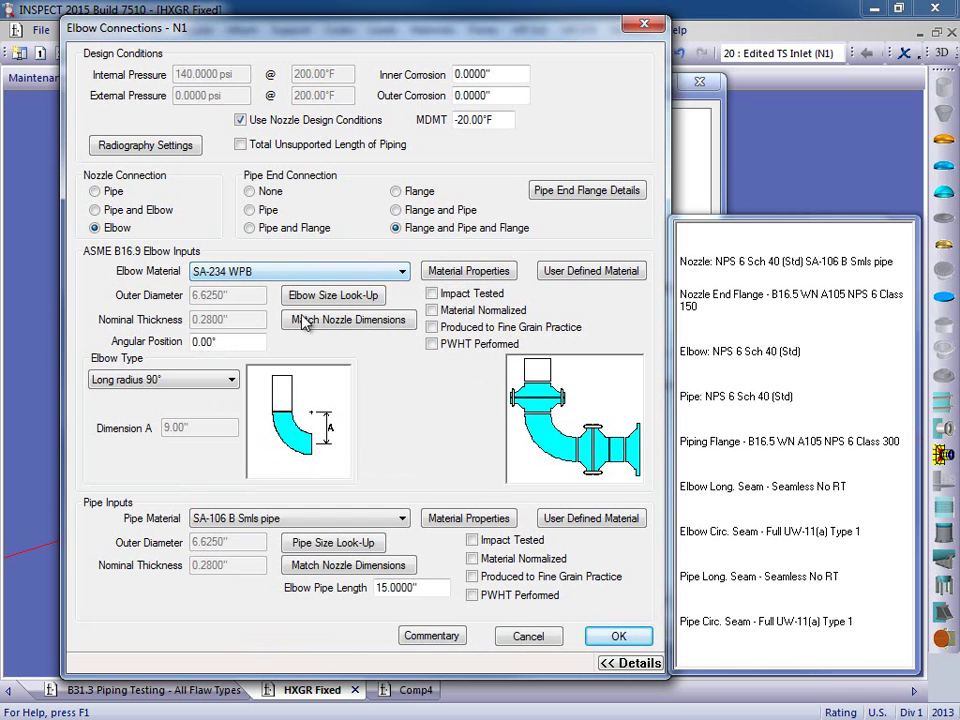
{"action": "left_click", "coordinate": [334, 295]}
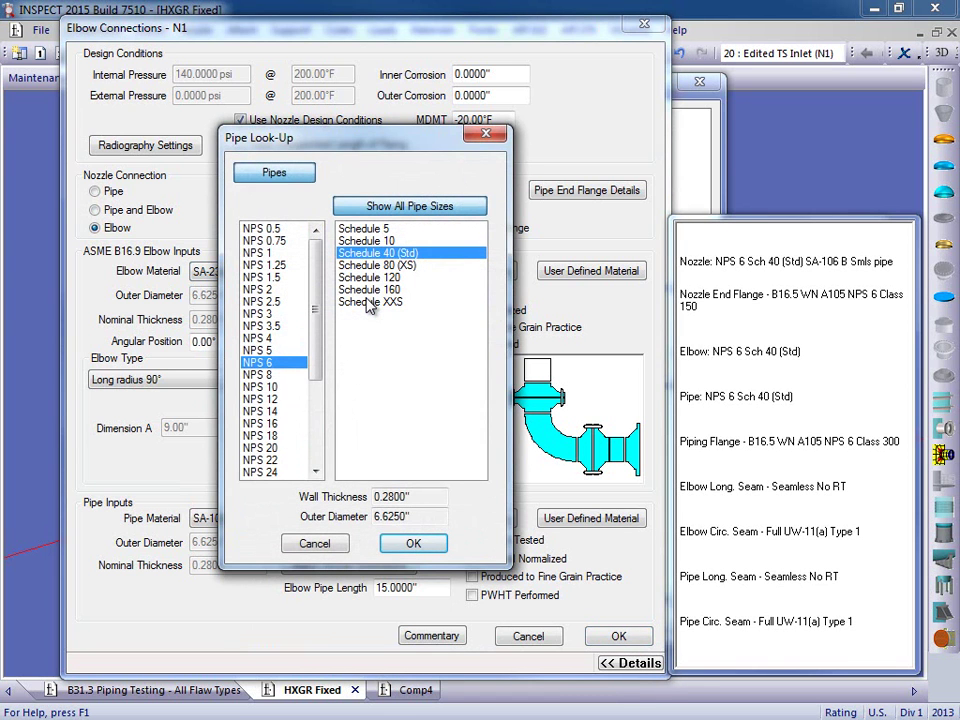
{"action": "left_click", "coordinate": [314, 543]}
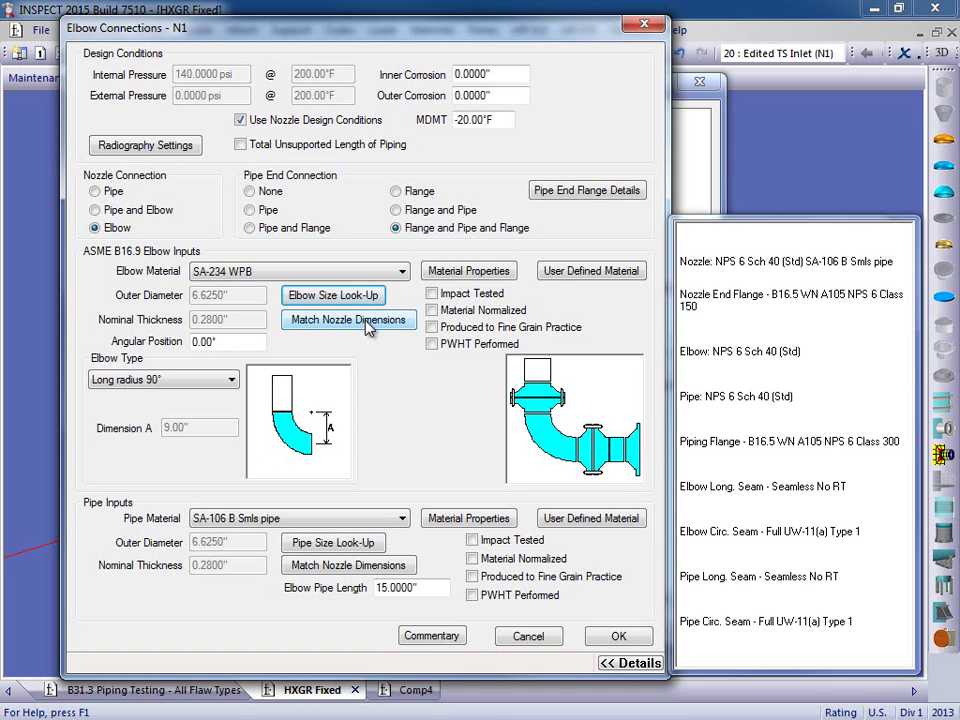
{"action": "left_click", "coordinate": [125, 385]}
{"action": "left_click", "coordinate": [232, 382]}
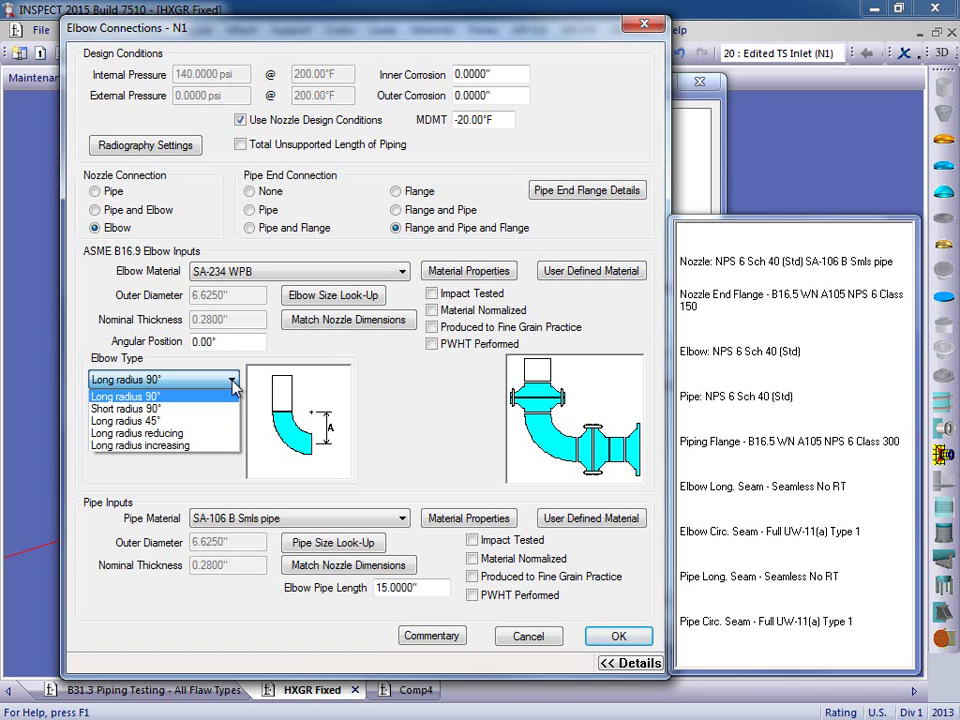
{"action": "left_click", "coordinate": [189, 433]}
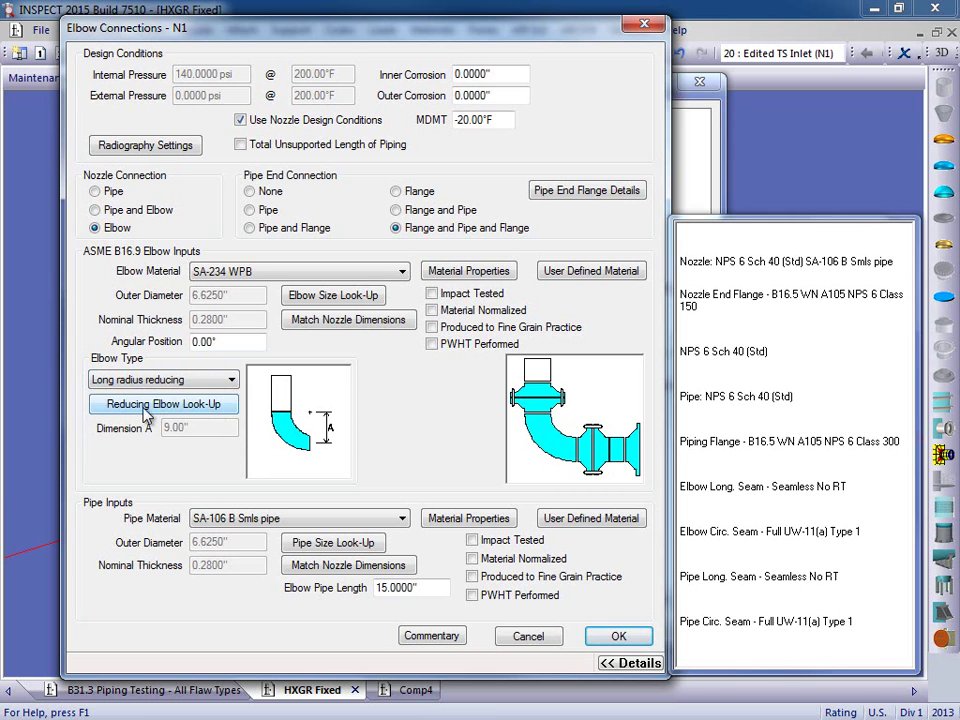
{"action": "left_click", "coordinate": [190, 381]}
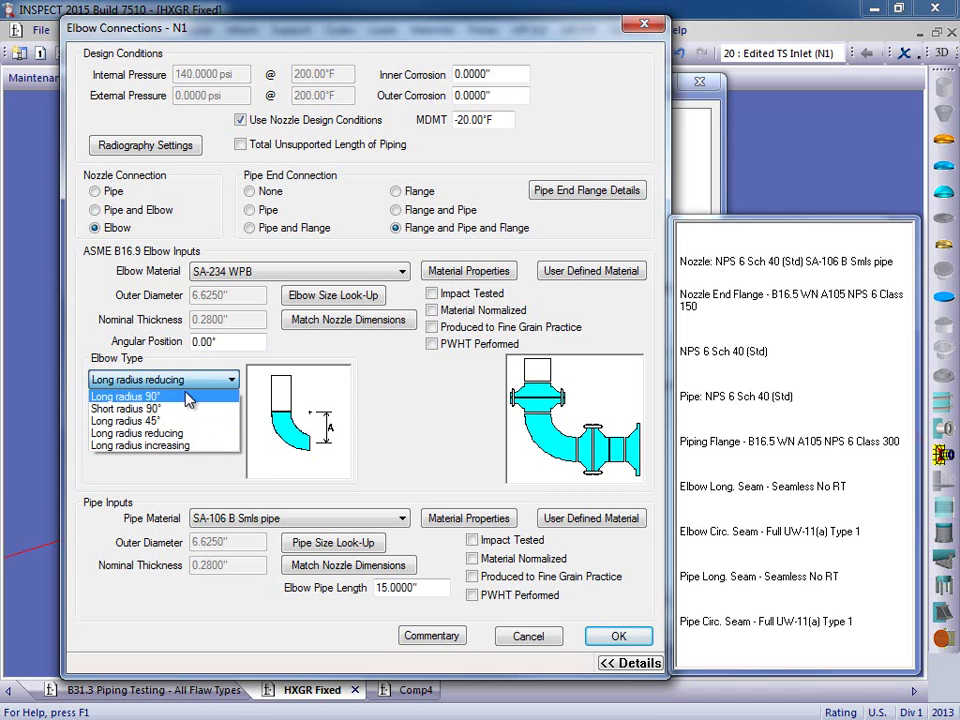
{"action": "left_click", "coordinate": [186, 394]}
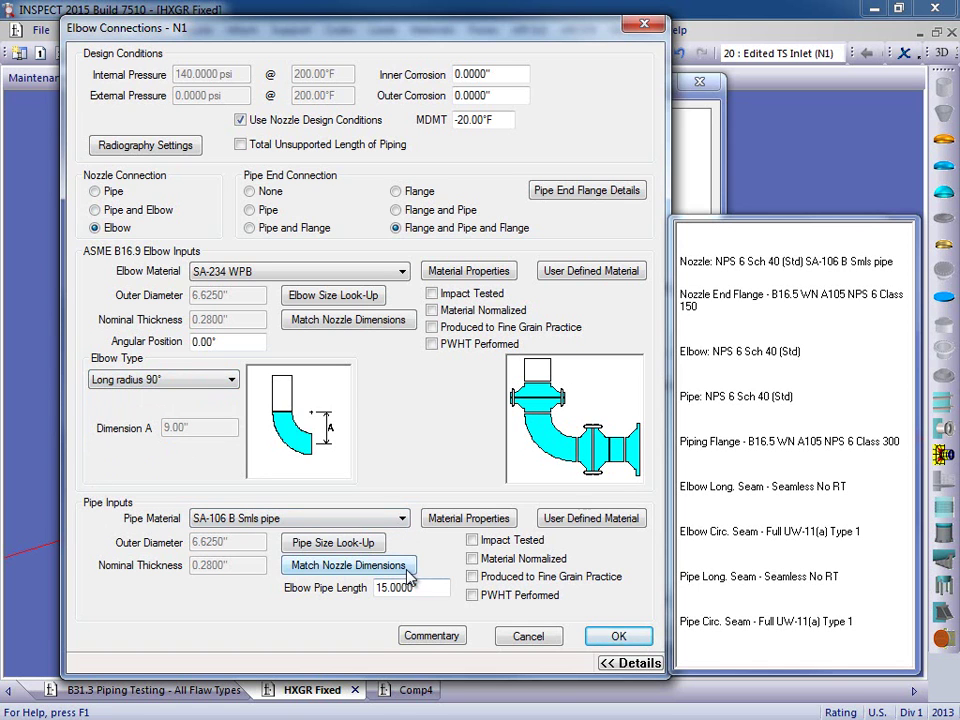
Select the elbow pipe length value, then apply the elbow connection and nozzle edits
{"action": "left_click", "coordinate": [435, 589]}
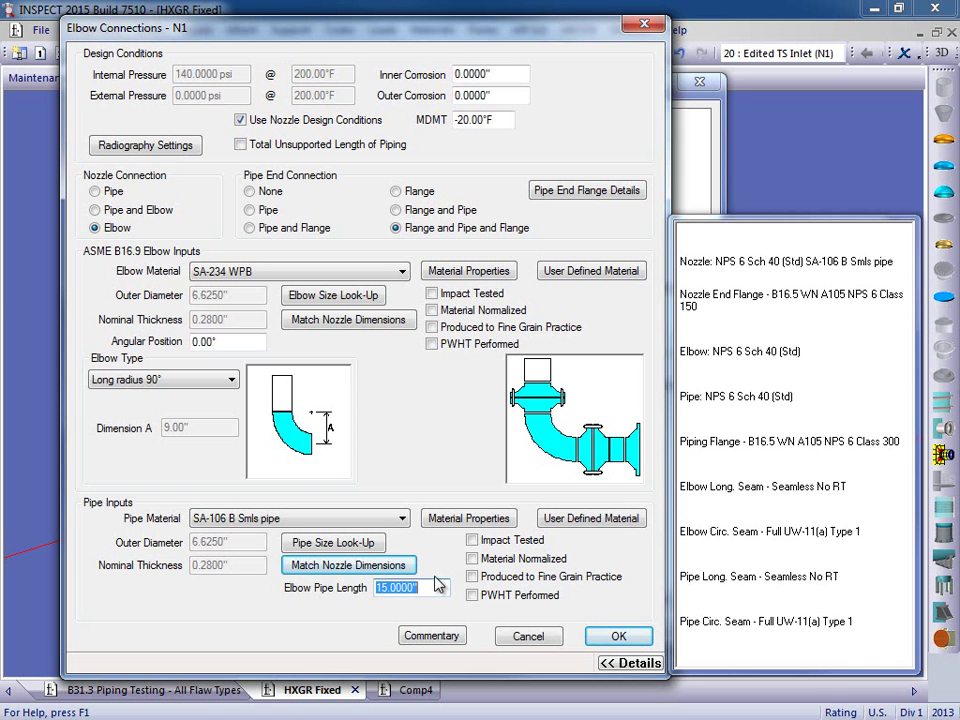
{"action": "left_click", "coordinate": [615, 636]}
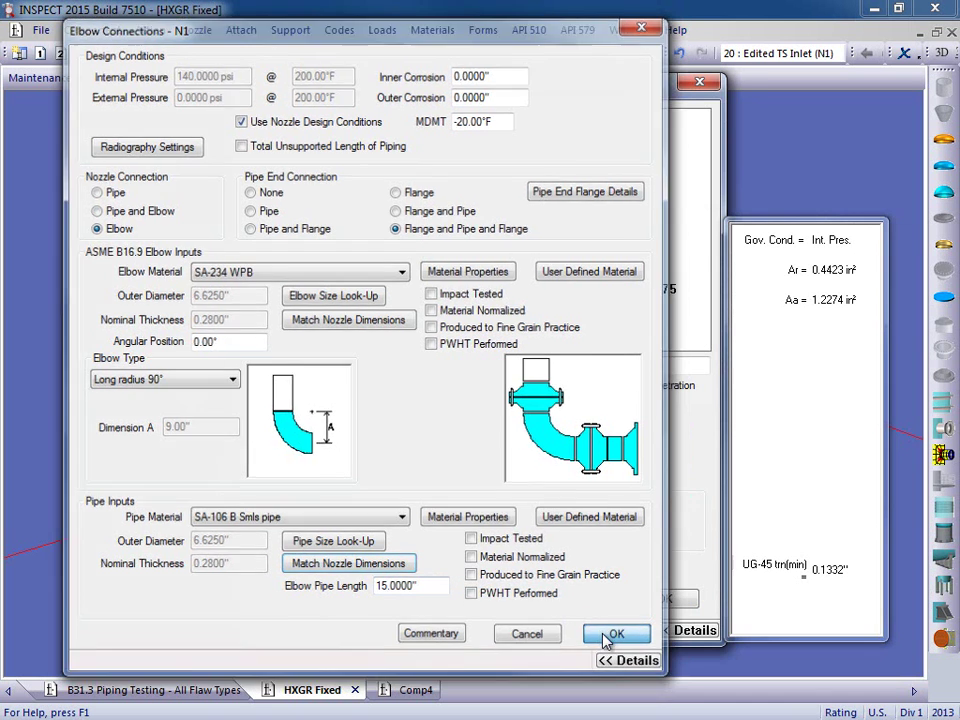
{"action": "left_click", "coordinate": [664, 600]}
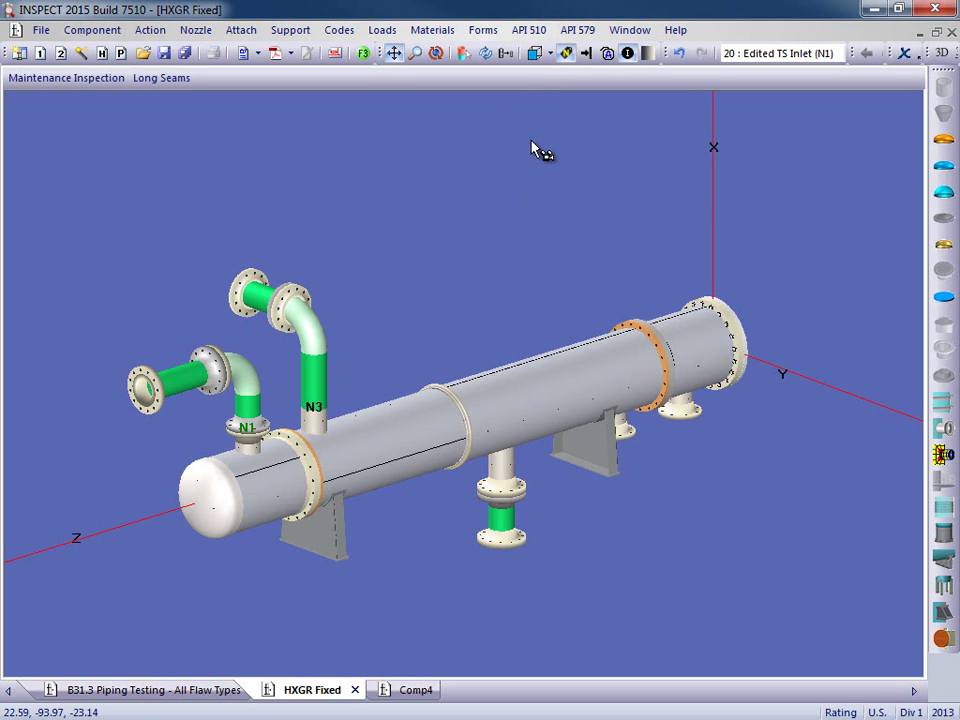
{"action": "left_click", "coordinate": [630, 31]}
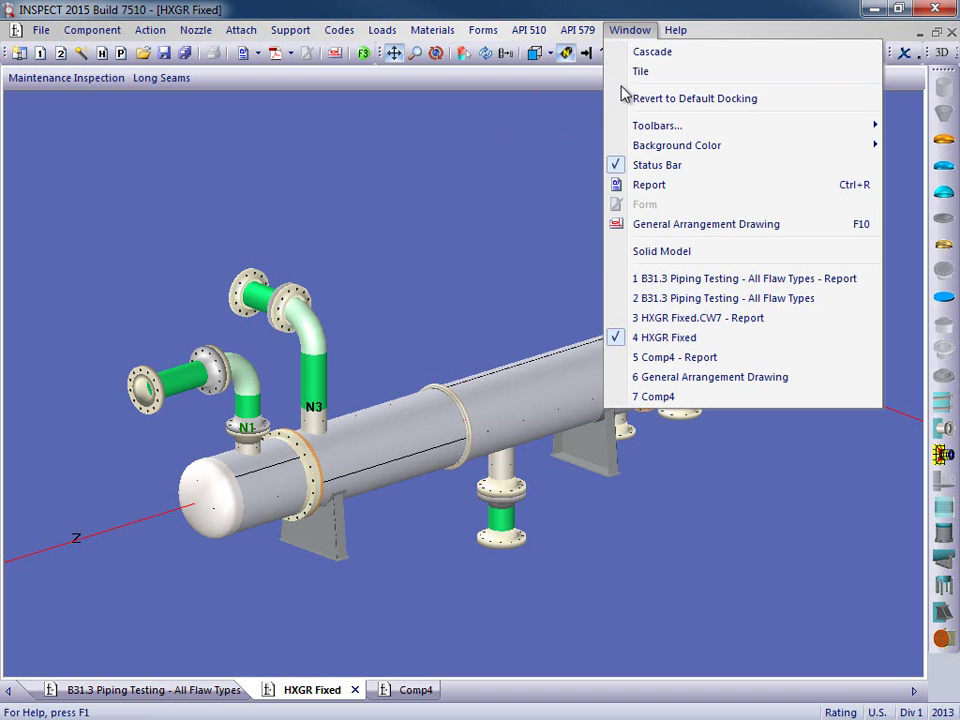
{"action": "mouse_move", "coordinate": [657, 150]}
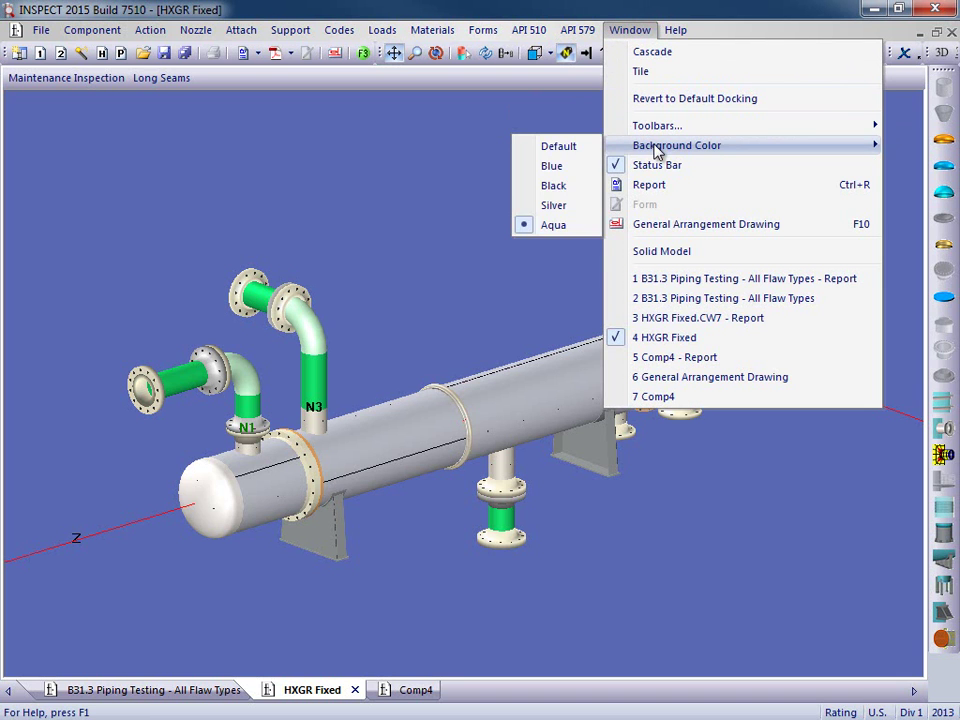
{"action": "left_click", "coordinate": [584, 150]}
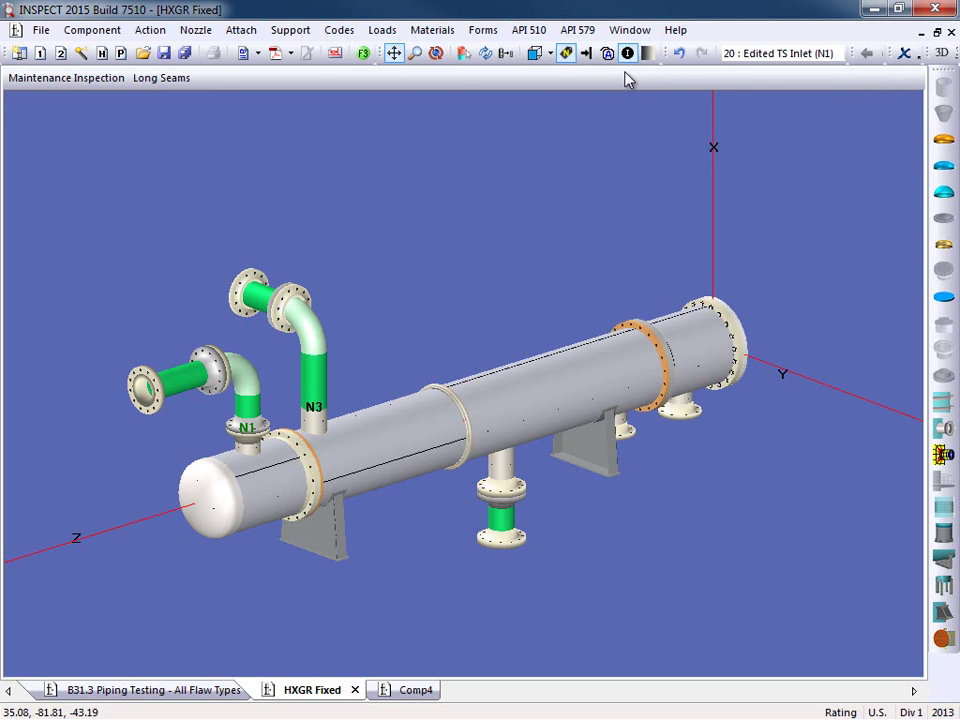
{"action": "left_click", "coordinate": [637, 31]}
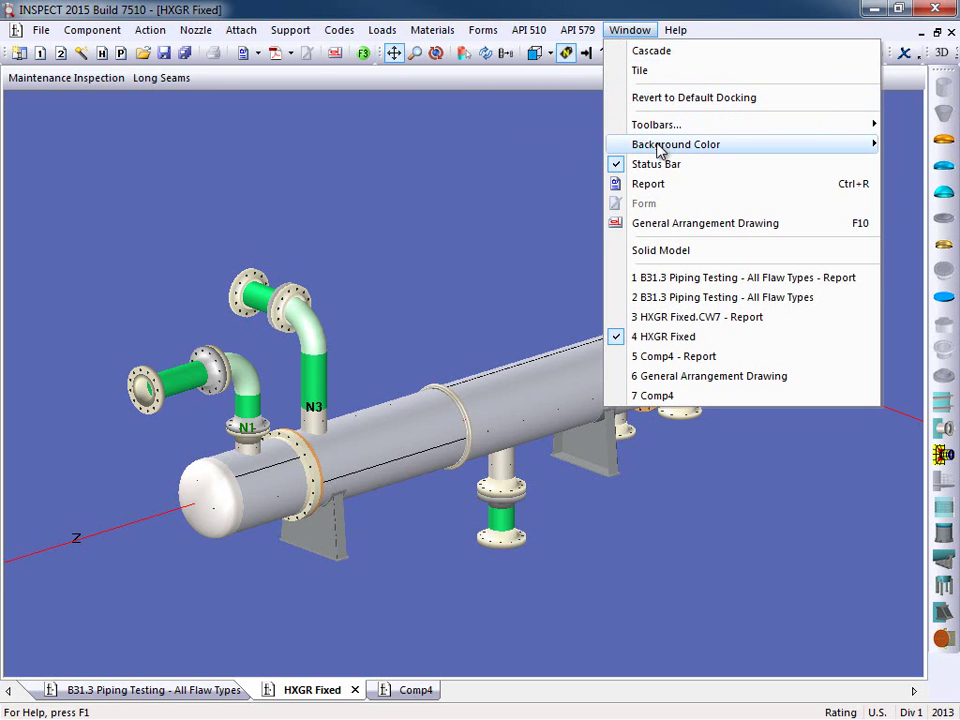
{"action": "mouse_move", "coordinate": [603, 148]}
{"action": "left_click", "coordinate": [558, 186]}
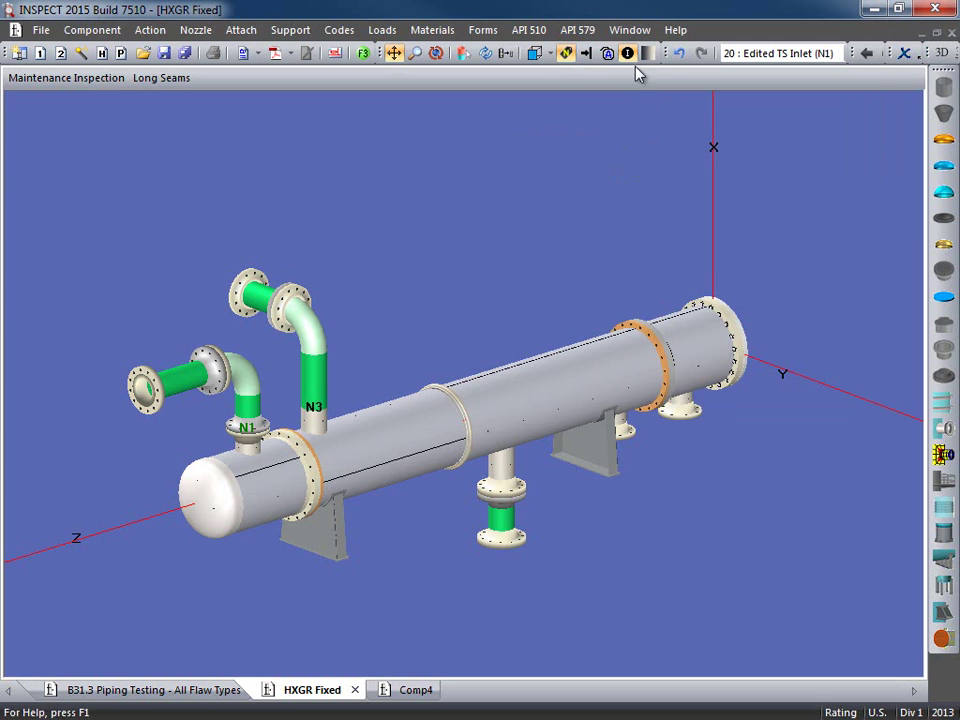
{"action": "left_click", "coordinate": [630, 30]}
{"action": "mouse_move", "coordinate": [625, 150]}
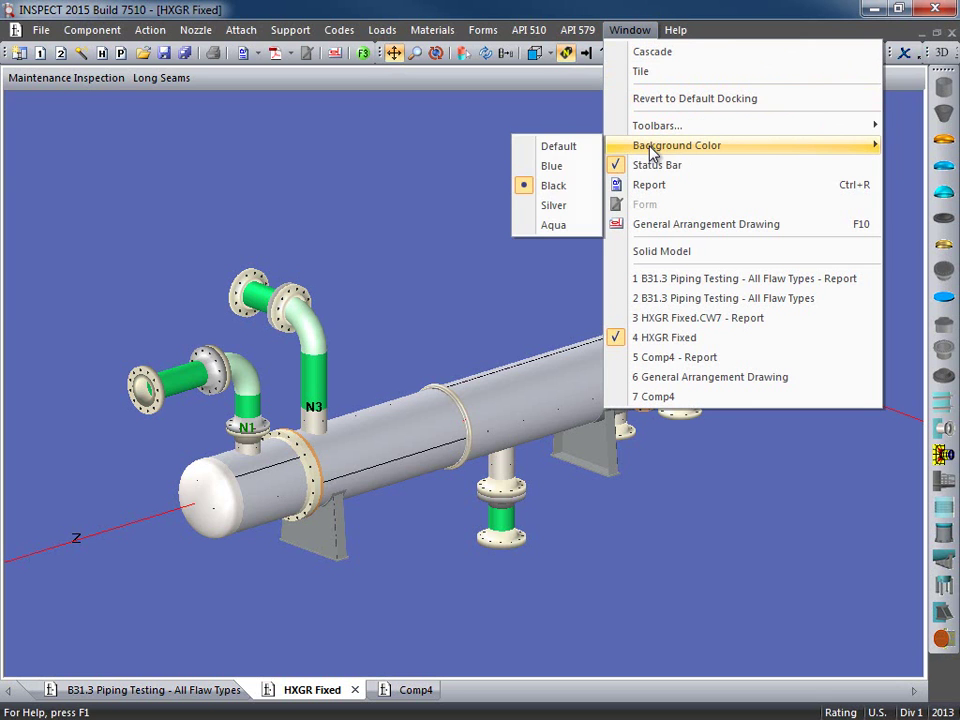
{"action": "left_click", "coordinate": [565, 226]}
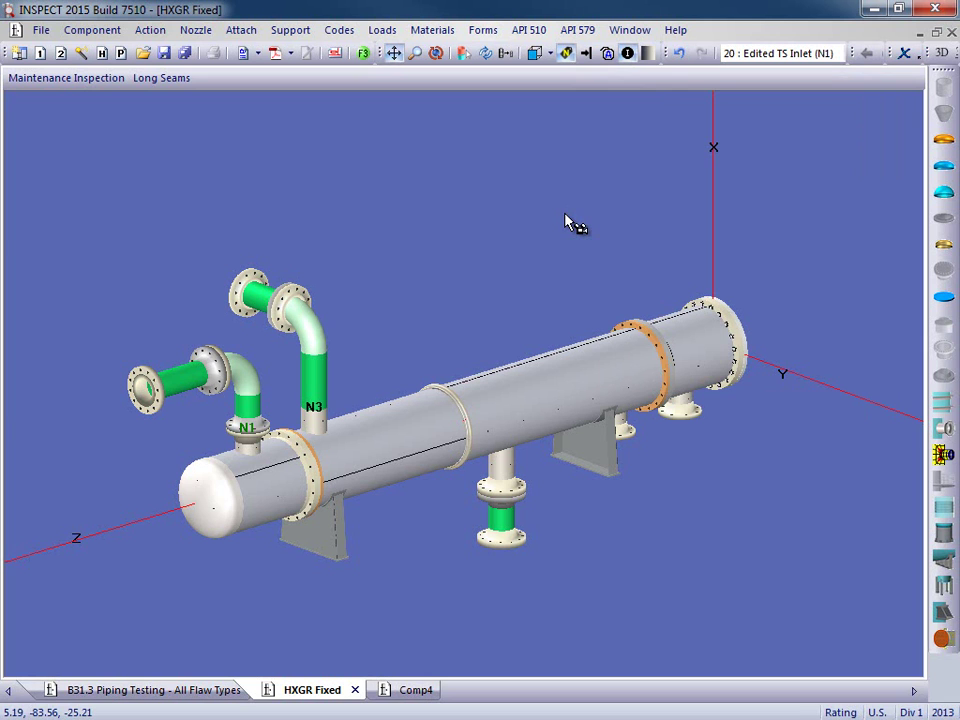